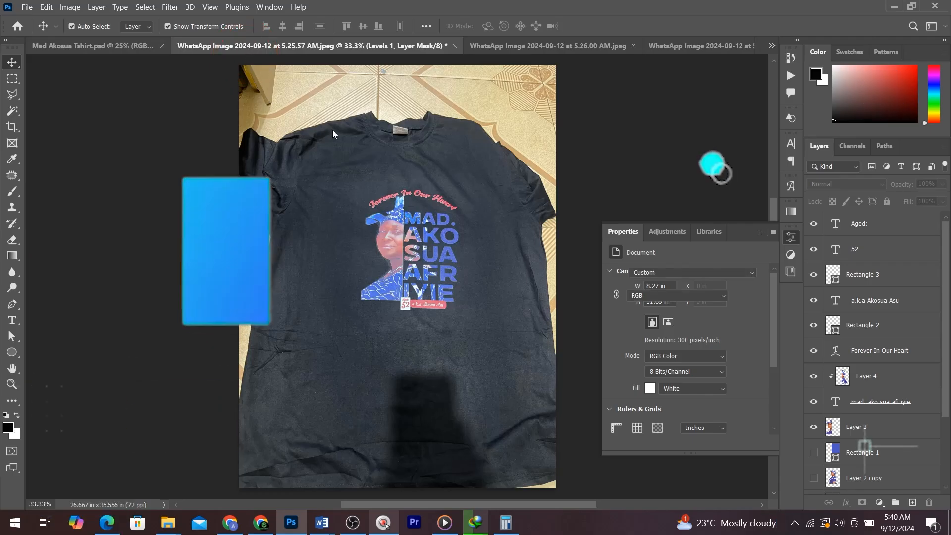
left_click(488, 45)
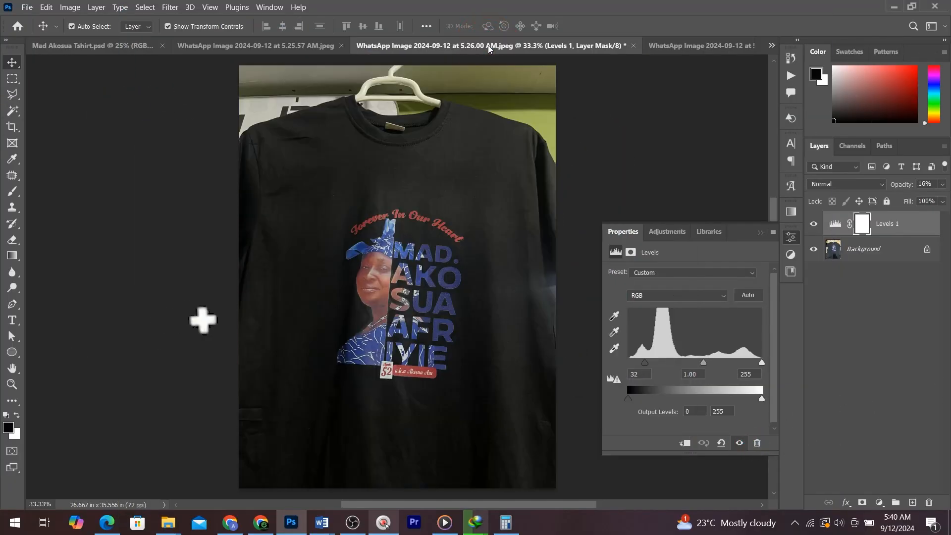
left_click(700, 45)
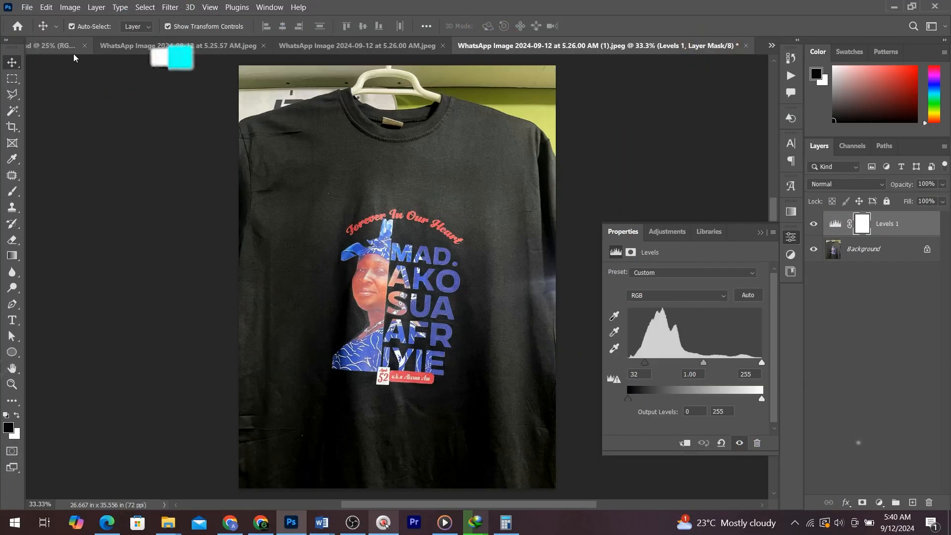
left_click(45, 45)
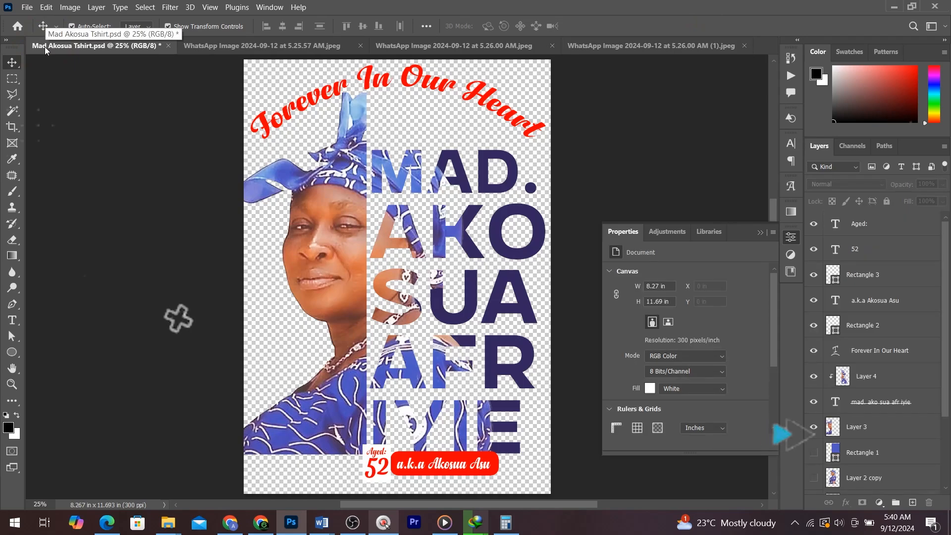
- Create a new A4 document, 210 × 297 mm at 300 ppi
key("ctrl")
key("ctrl+n")
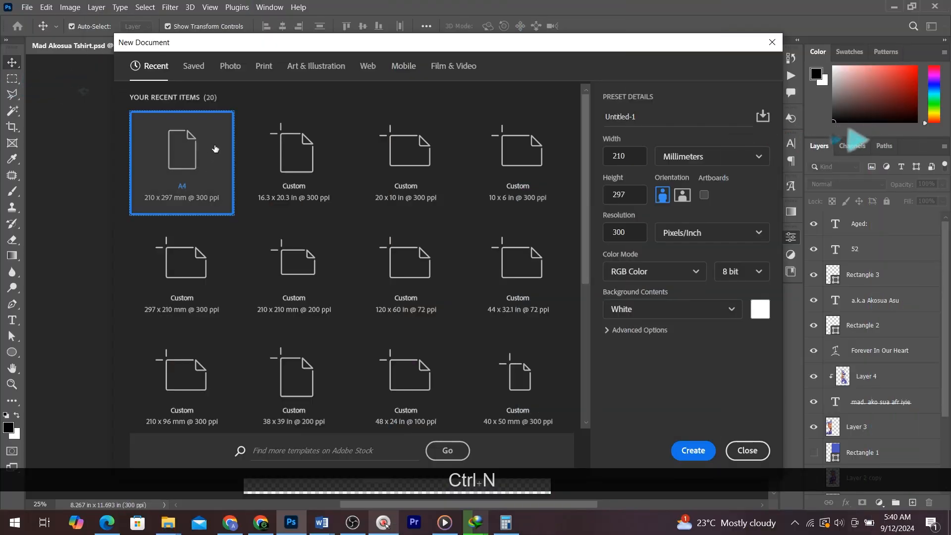
left_click(203, 158)
double_click(203, 158)
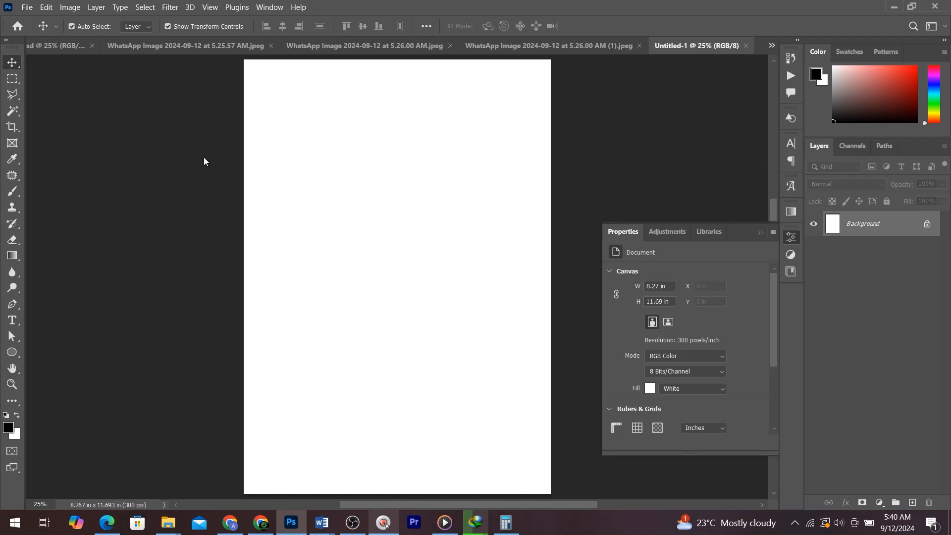
- Copy the woman's portrait layer from the design file into the new document and centre it on the page
left_click(51, 49)
left_click_drag(860, 479, 461, 259)
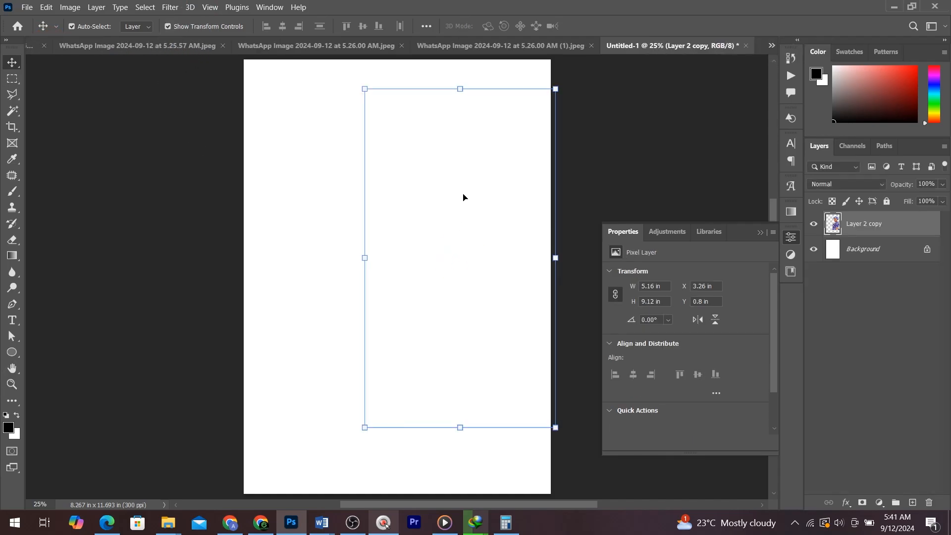
left_click_drag(463, 195, 412, 230)
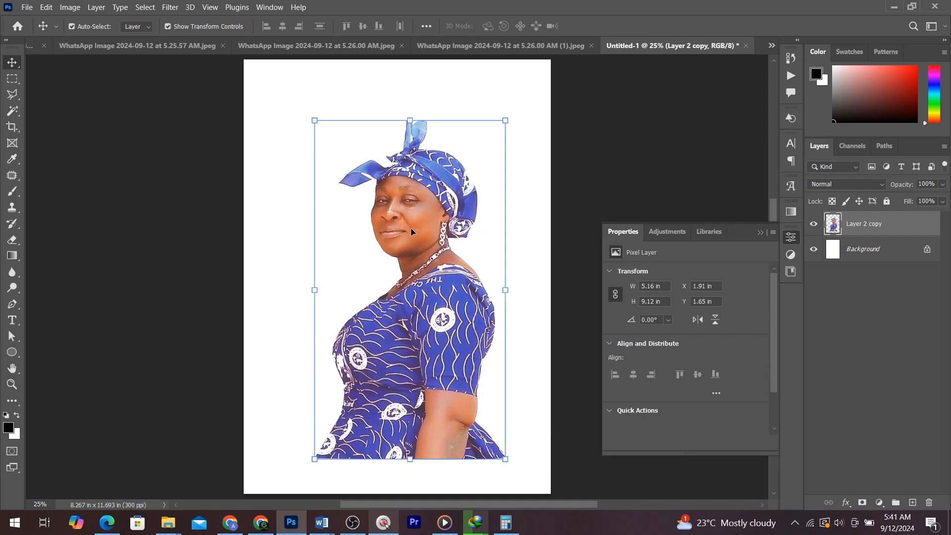
- Marquee-select the woman's head and shoulders and copy the selection to a new layer
key("m")
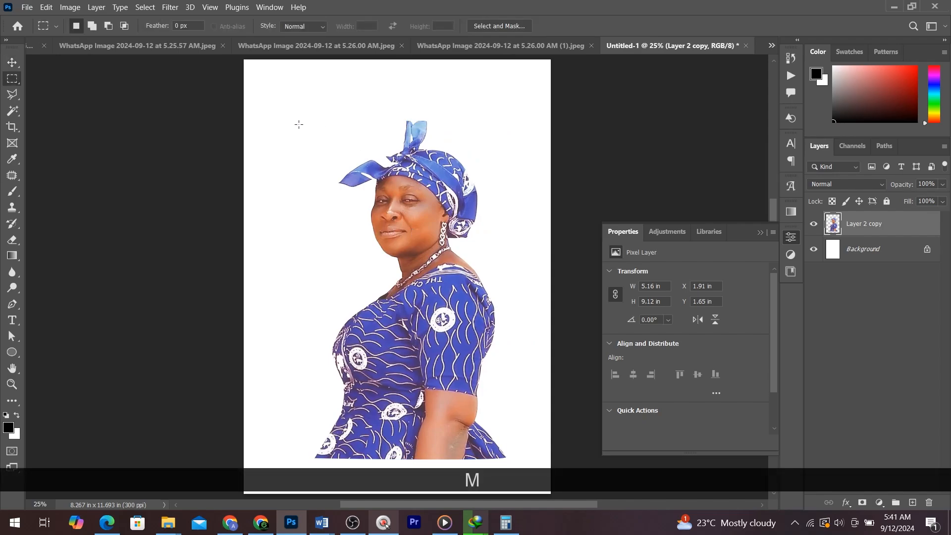
left_click_drag(299, 125, 524, 303)
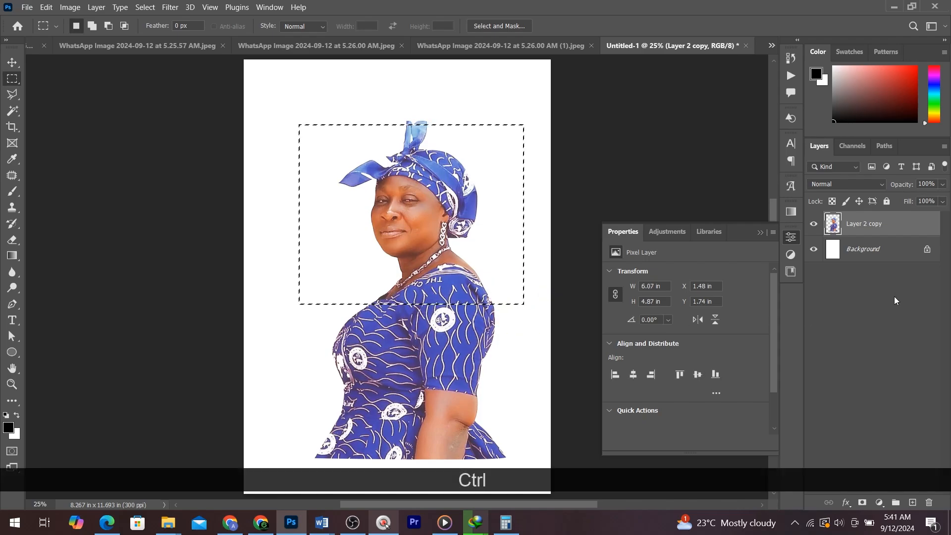
key("ctrl+j")
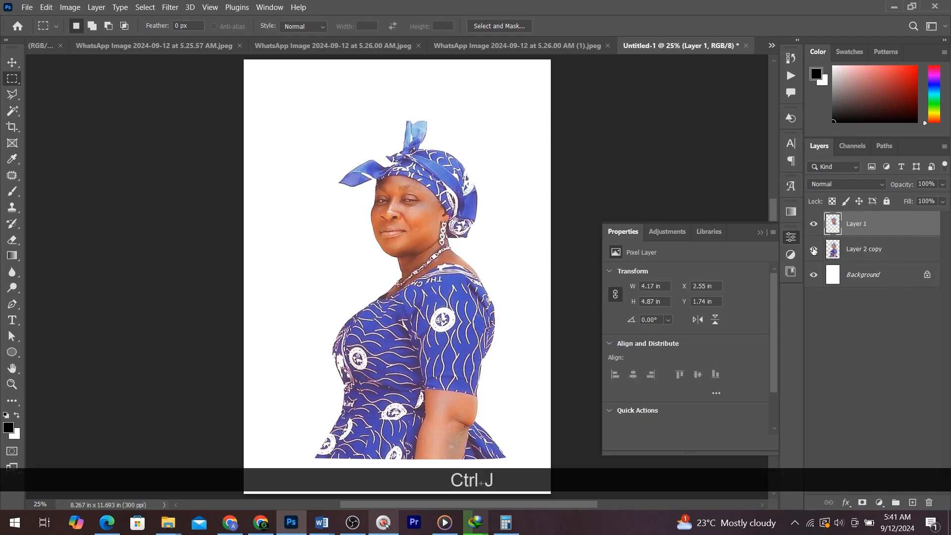
- Scale and move the head-and-shoulders layer so it fills the page, about 9.7 × 11.3 in, and commit
key("v")
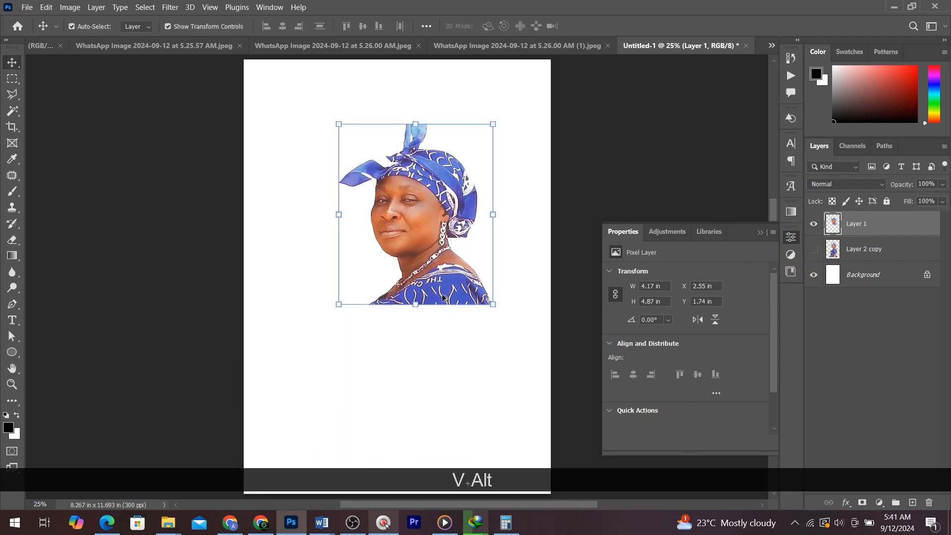
scroll(442, 214, "down", 2)
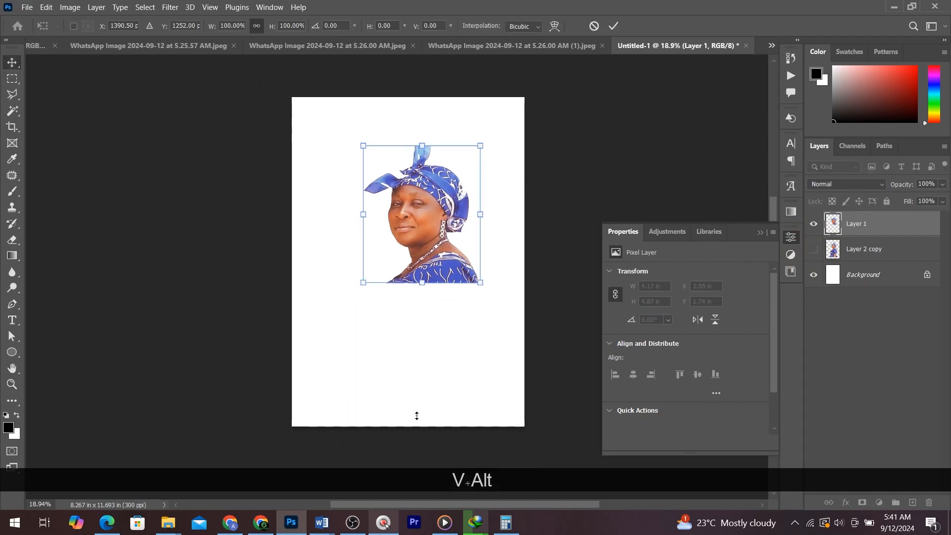
left_click_drag(421, 282, 422, 410)
left_click_drag(307, 145, 281, 112)
left_click_drag(343, 131, 373, 171)
left_click_drag(524, 112, 536, 99)
key("ctrl+z")
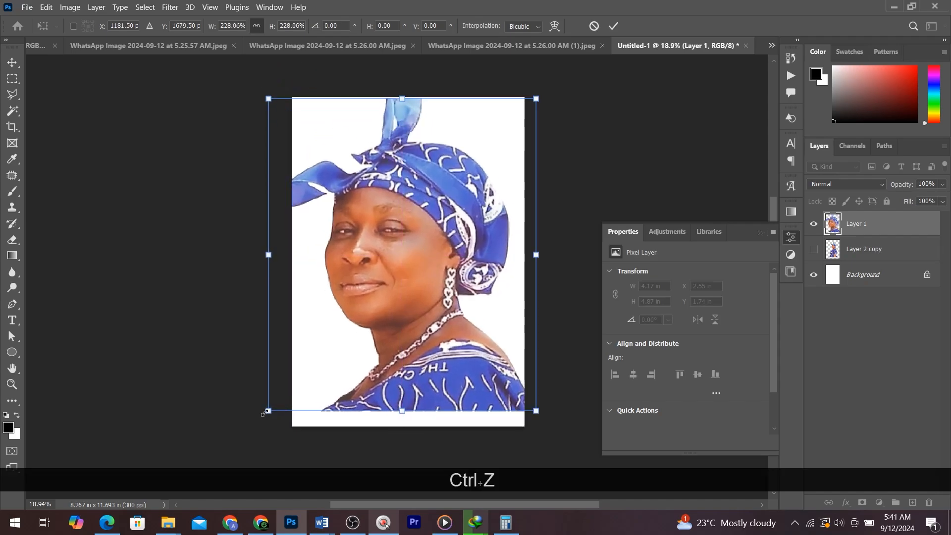
left_click_drag(264, 415, 250, 435)
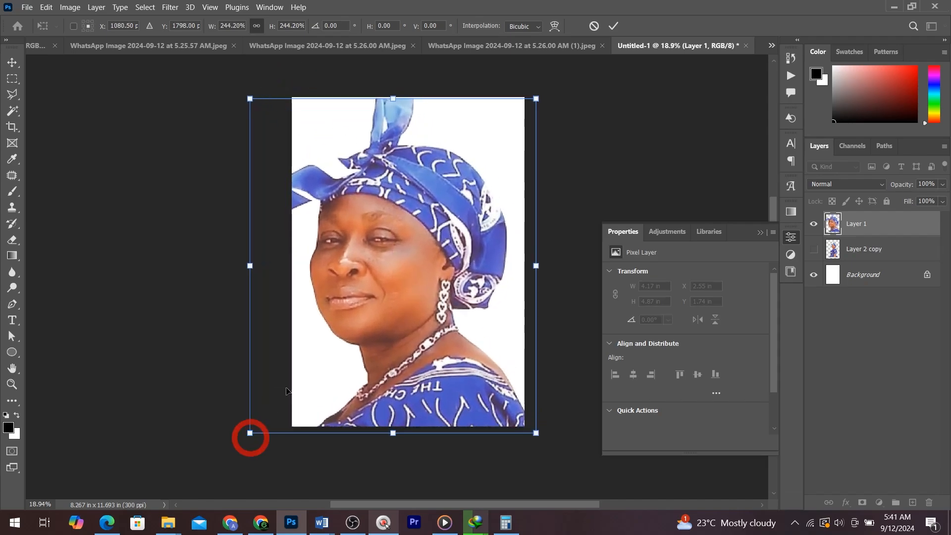
mouse_move(373, 293)
left_mouse_down()
mouse_move(382, 281)
mouse_move(368, 287)
left_mouse_up()
double_click(368, 287)
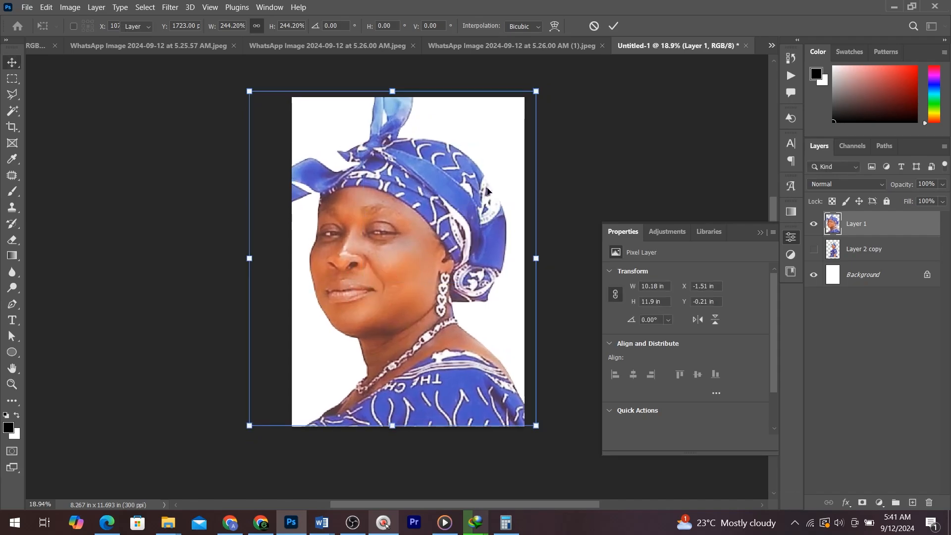
left_click_drag(537, 94, 522, 111)
left_click_drag(470, 172, 473, 161)
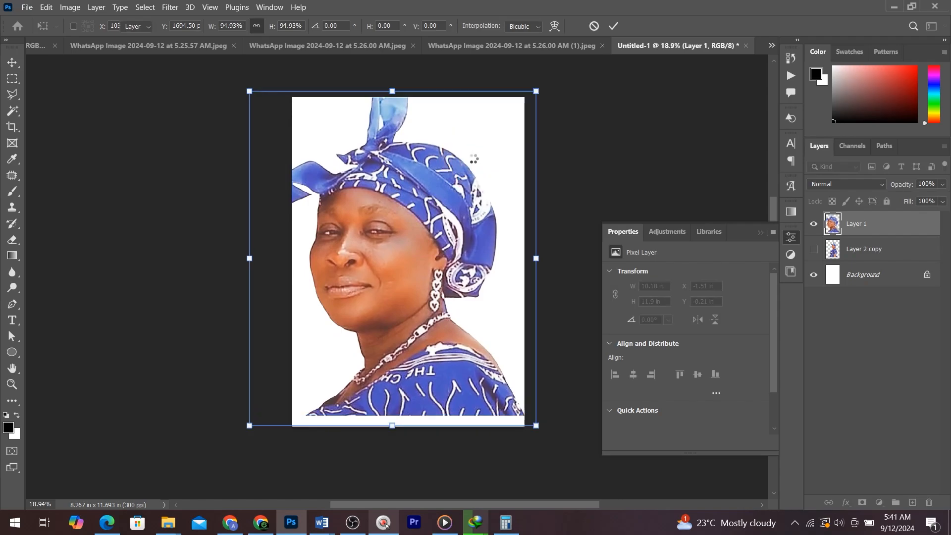
double_click(473, 164)
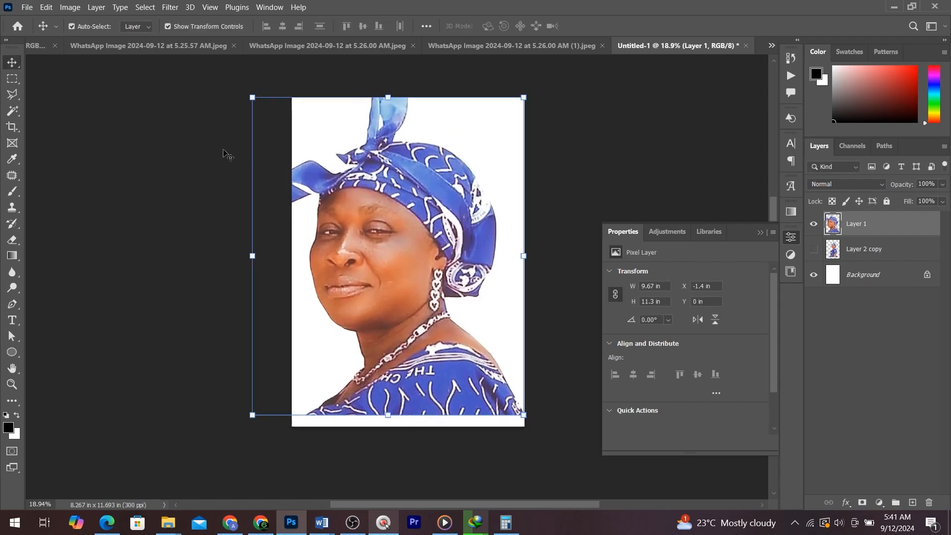
- Duplicate the enlarged head-and-shoulders layer
scroll(390, 245, "up", 1)
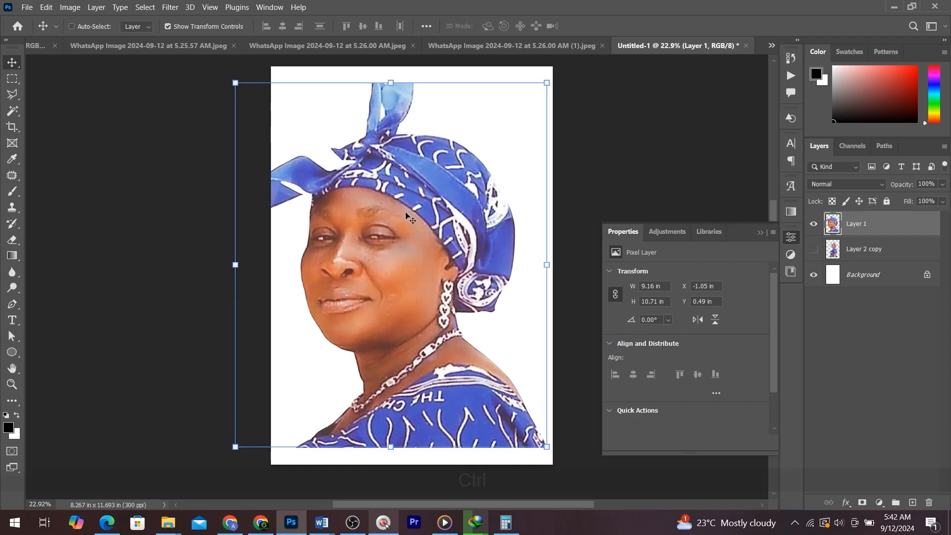
key("ctrl+j")
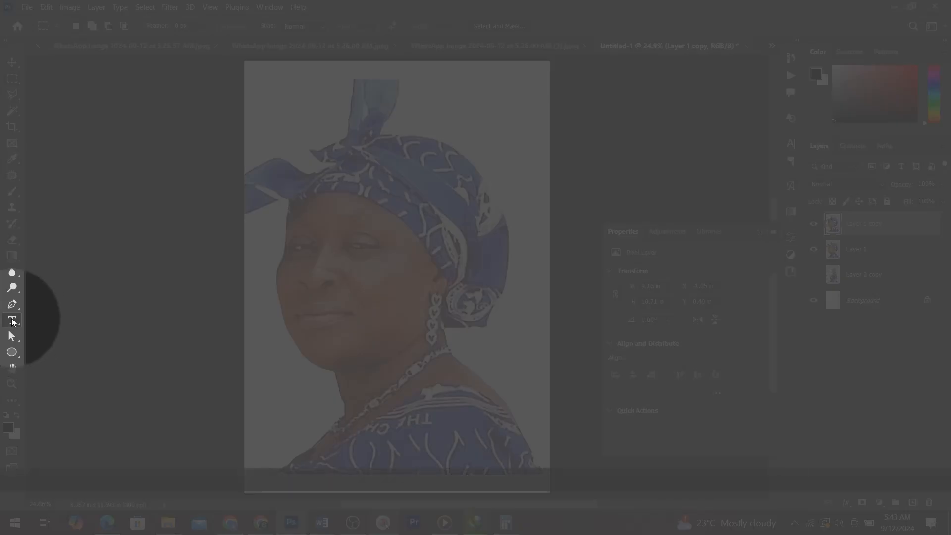
left_click(13, 321)
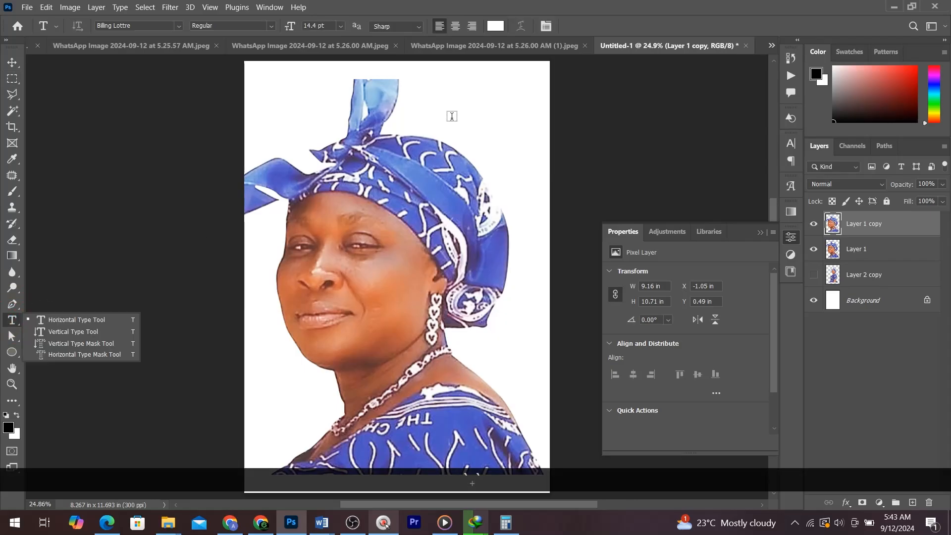
left_click(409, 149)
left_click(410, 149)
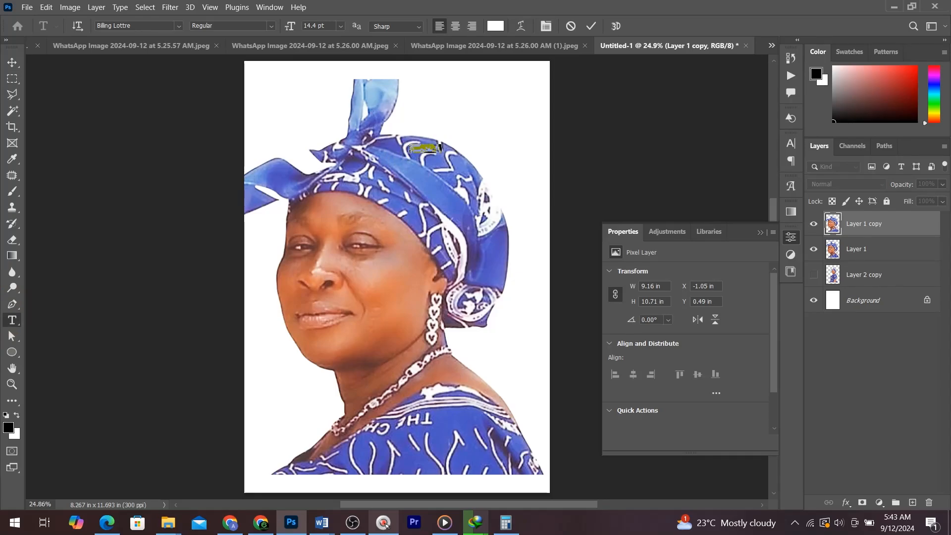
key("ctrl+v")
key("ctrl+a")
left_click_drag(290, 27, 696, 74)
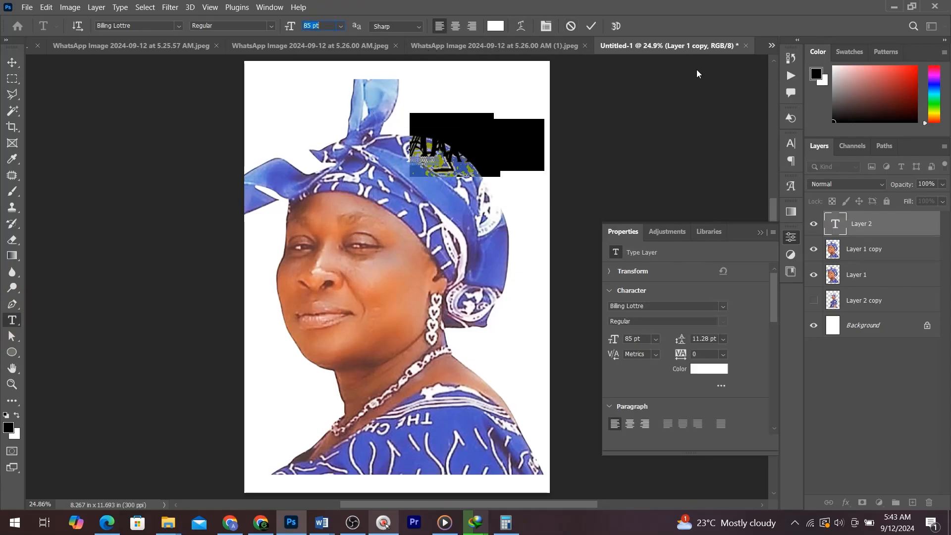
left_click_drag(704, 339, 734, 327)
left_click(705, 368)
left_click_drag(681, 292, 644, 336)
left_click(901, 168)
left_click(12, 62)
left_click_drag(445, 183, 433, 180)
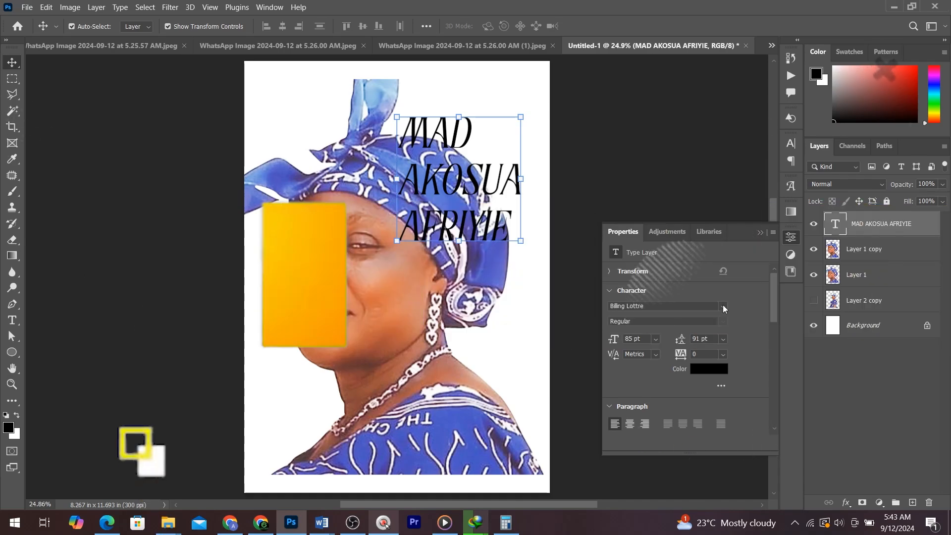
left_click(722, 308)
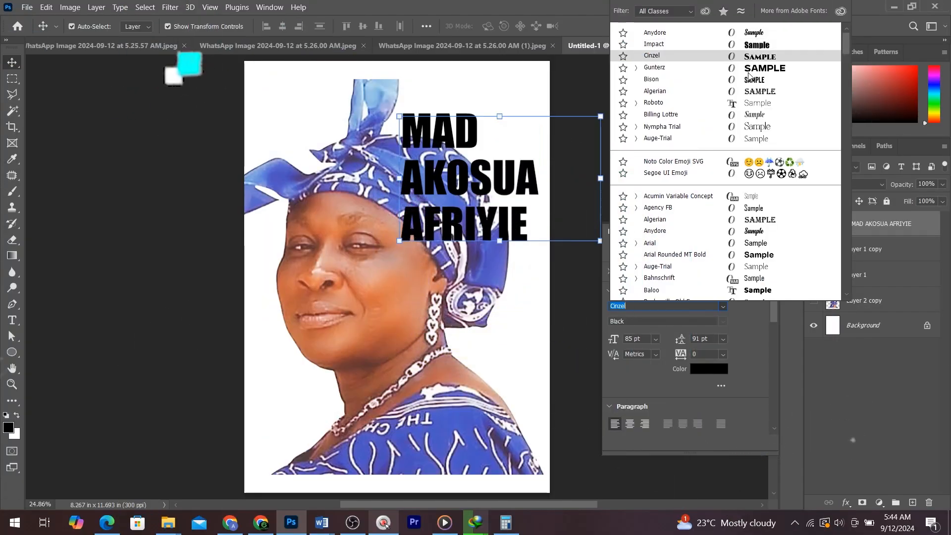
left_click(748, 70)
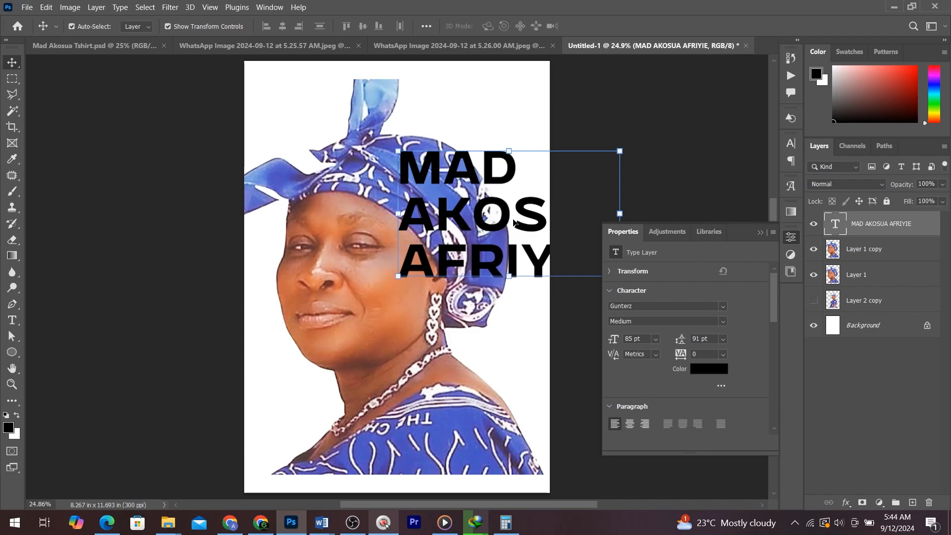
double_click(513, 220)
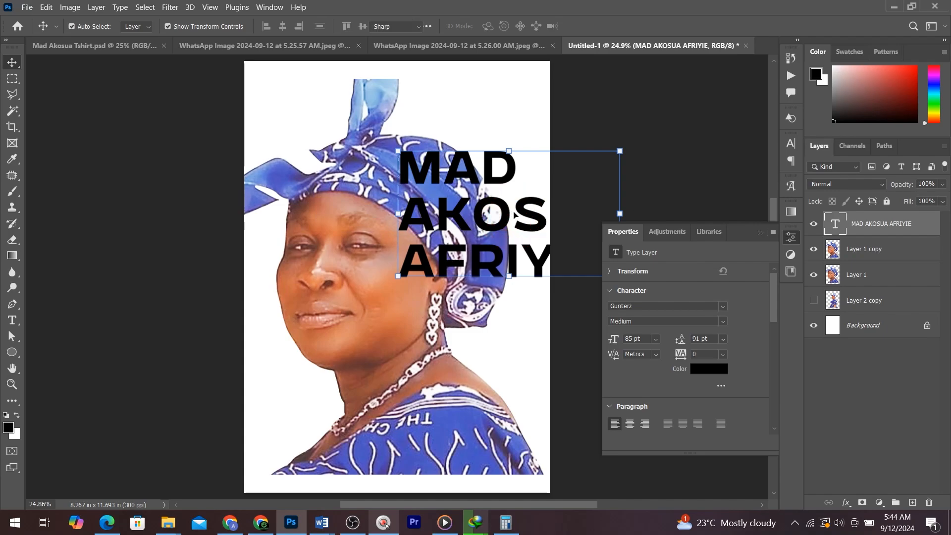
key("Return")
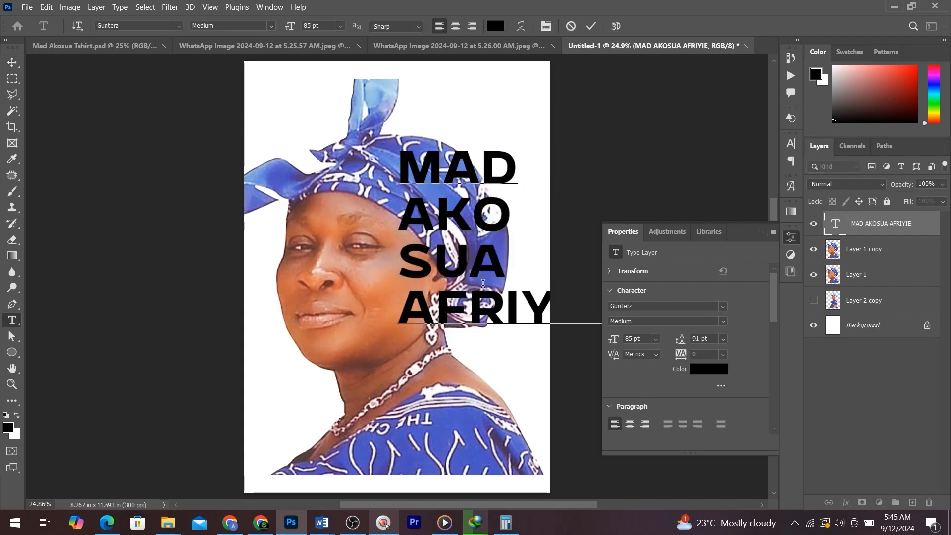
key("Return")
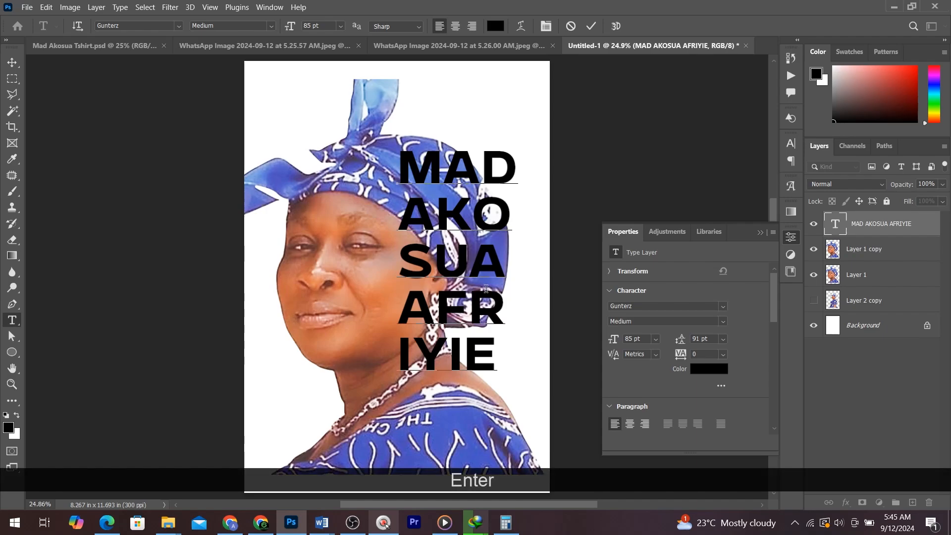
- Set the MAD line to 65 pt and add a full stop after it
double_click(515, 154)
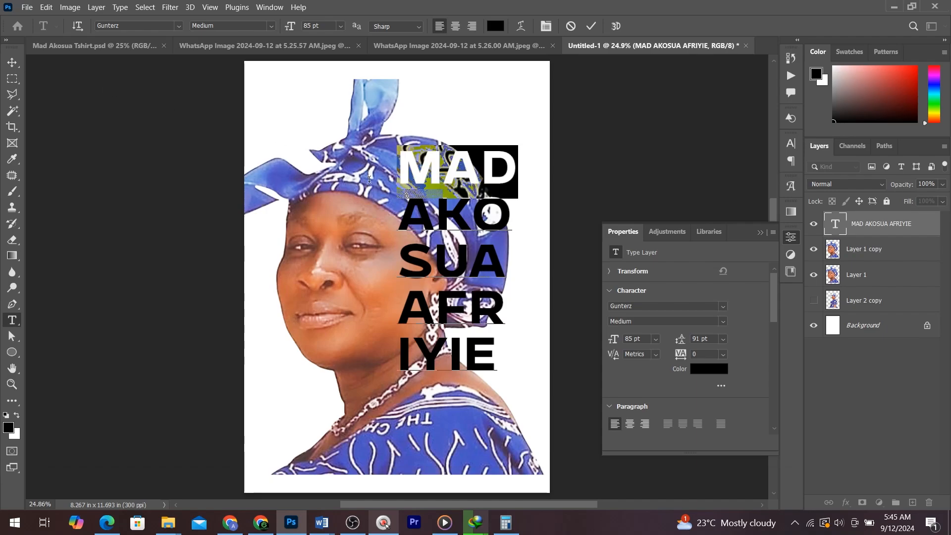
left_click_drag(613, 342, 599, 345)
left_click(478, 169)
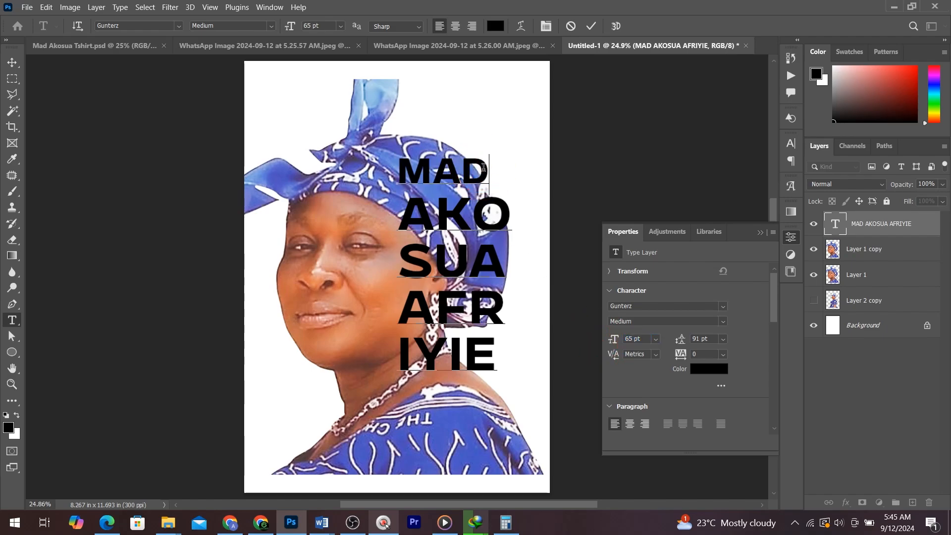
type(".")
key("Return")
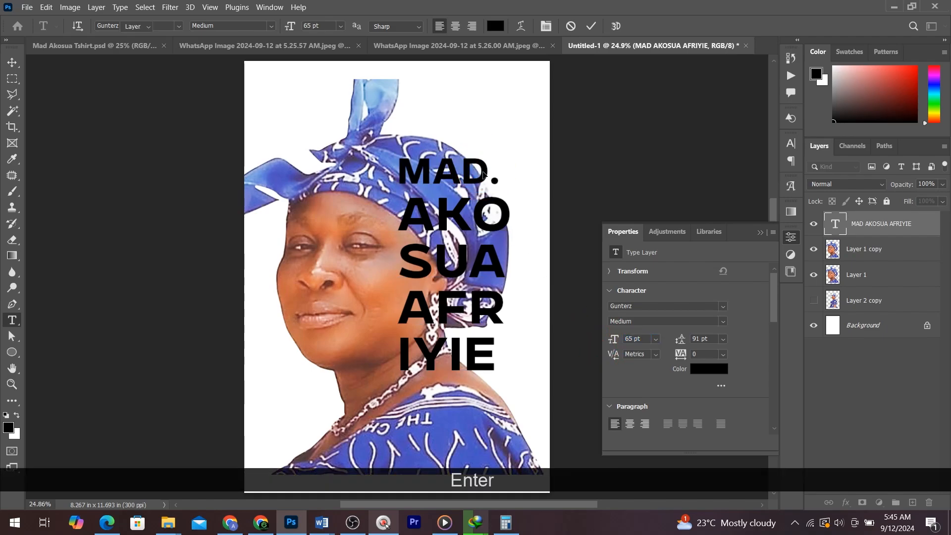
- Scale the name text block up so it fills the right side of the portrait
key("v")
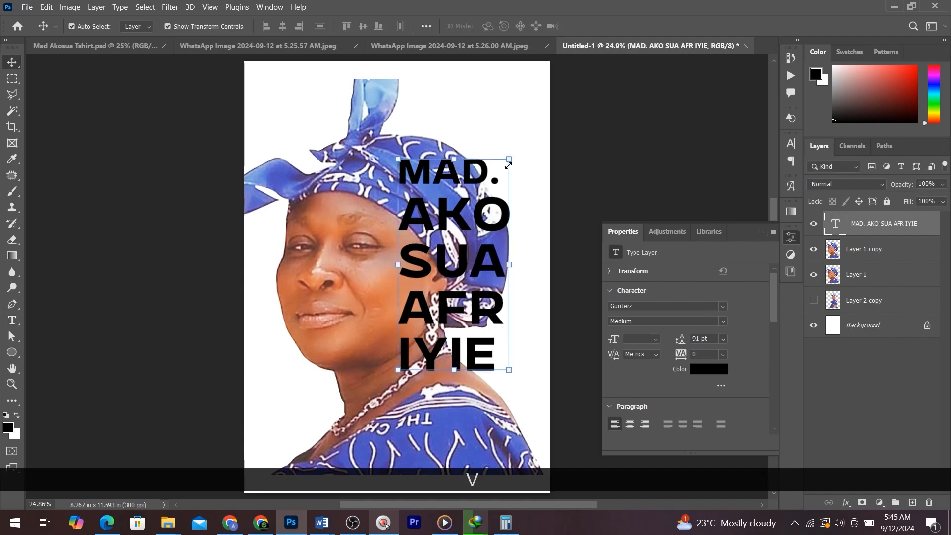
left_click_drag(509, 370, 578, 441)
key("ctrl+z")
key("ctrl+z")
key("ctrl+z")
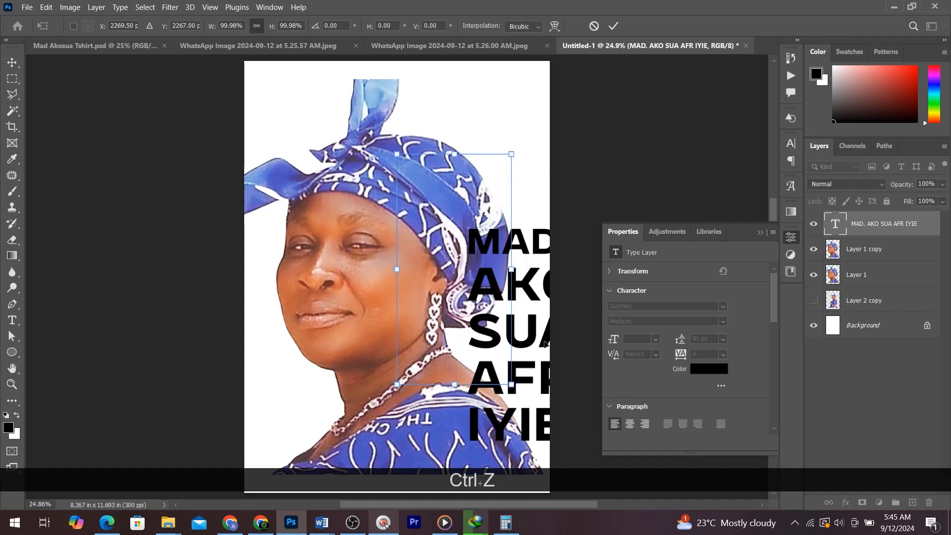
left_click_drag(512, 383, 583, 469)
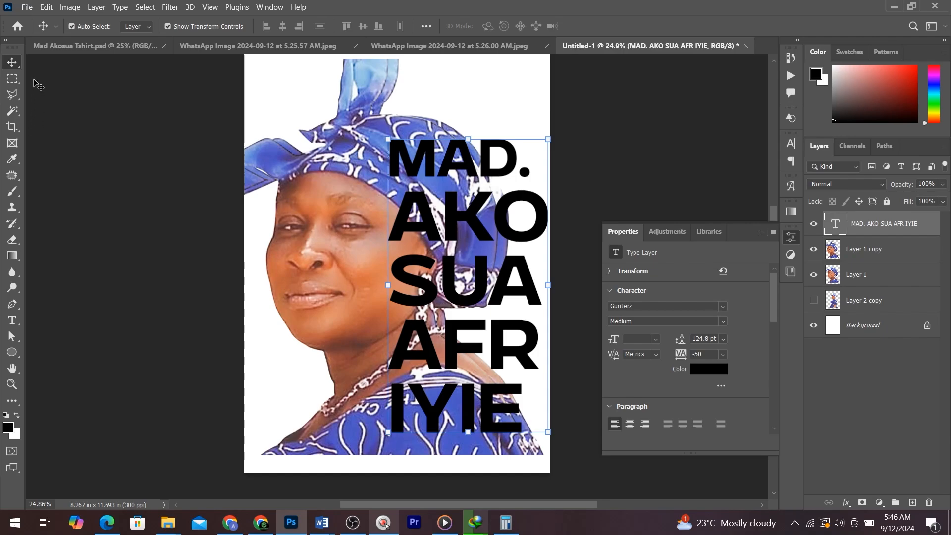
- Select the right part of the portrait copy layer and add a layer mask that hides that part
left_click(16, 85)
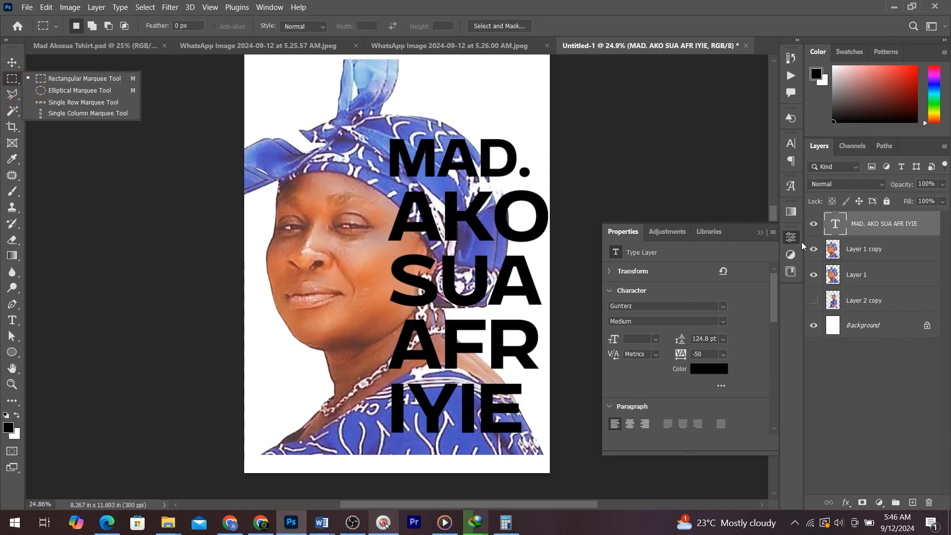
left_click(866, 249)
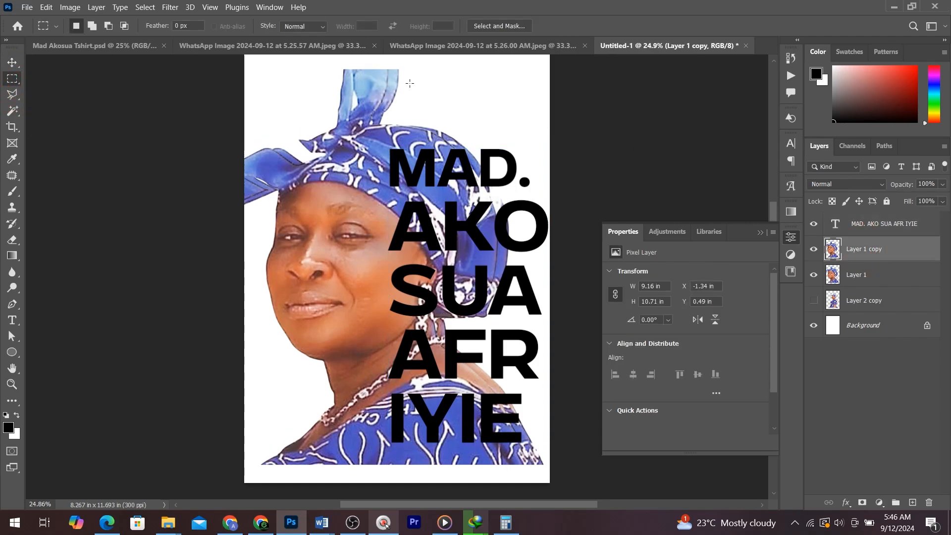
left_click_drag(389, 56, 580, 483)
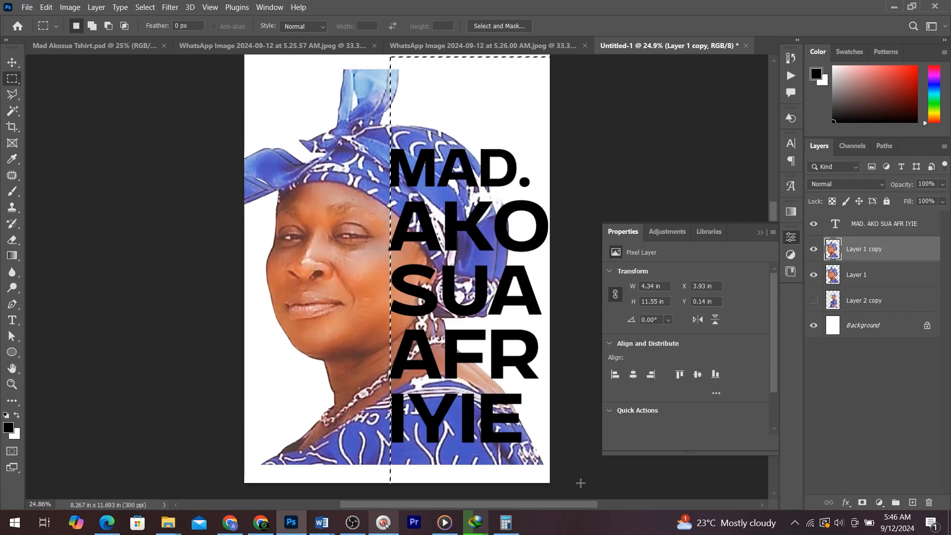
key("Left")
key("Left")
key("Left")
key("Left")
key("Left")
key("Left")
key("Left")
key("Left")
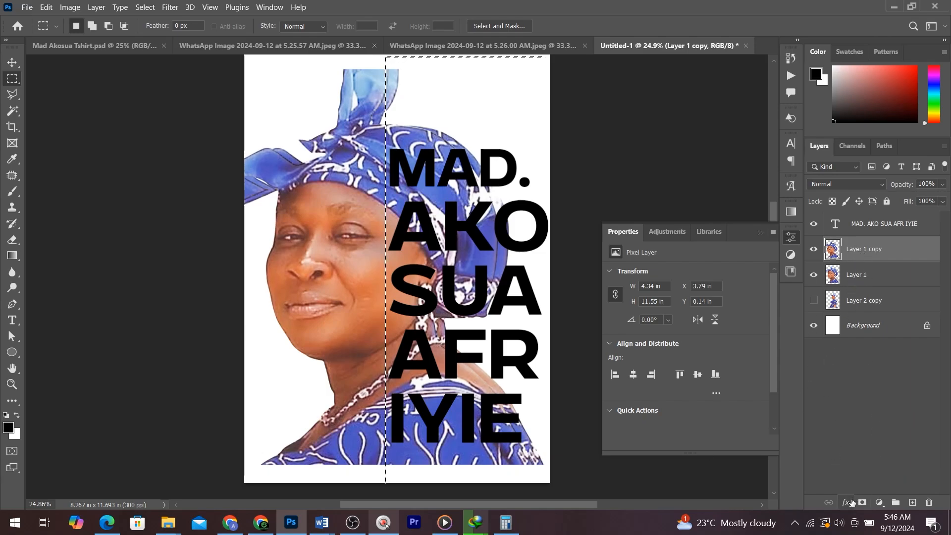
key("alt")
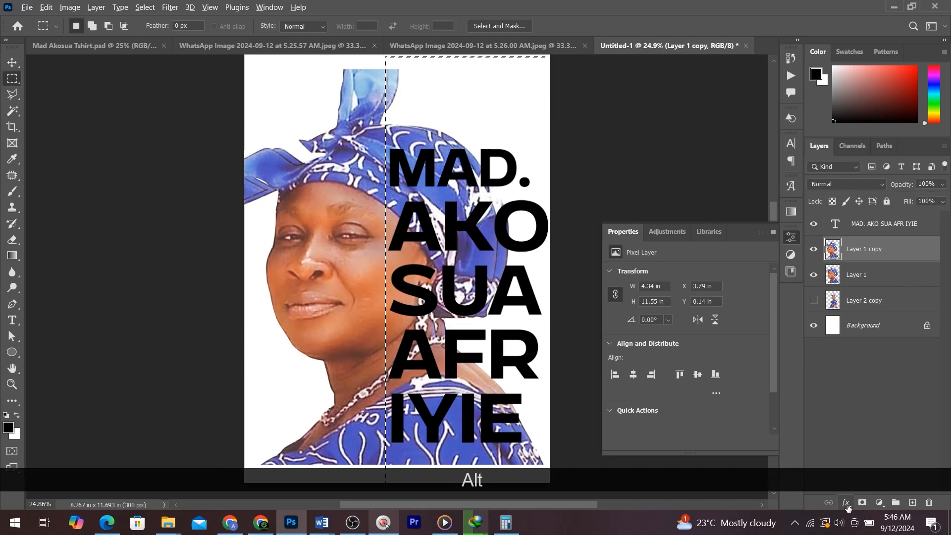
left_click(861, 503)
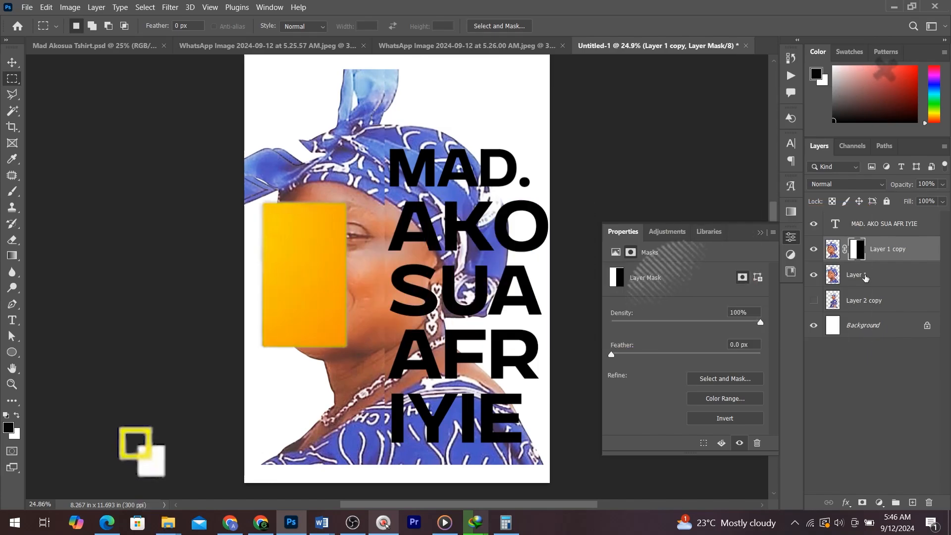
- Hide Layer 1, duplicate the masked portrait layer and invert the duplicate's mask
left_click(813, 274)
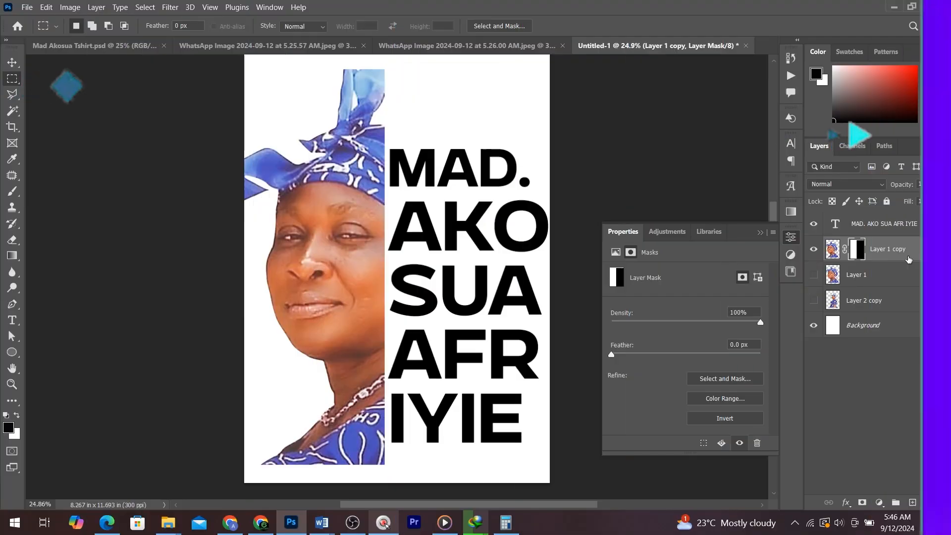
left_click(832, 249)
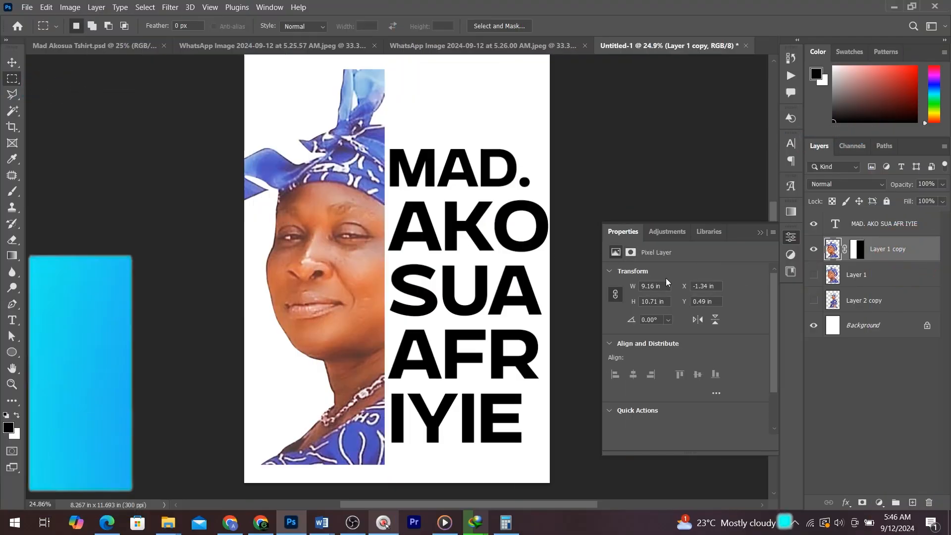
key("ctrl+j")
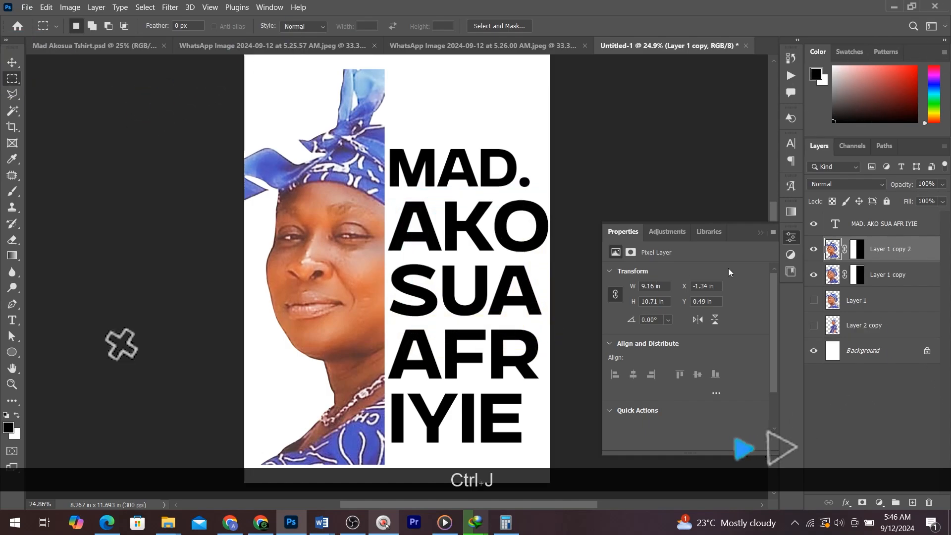
left_click(853, 252)
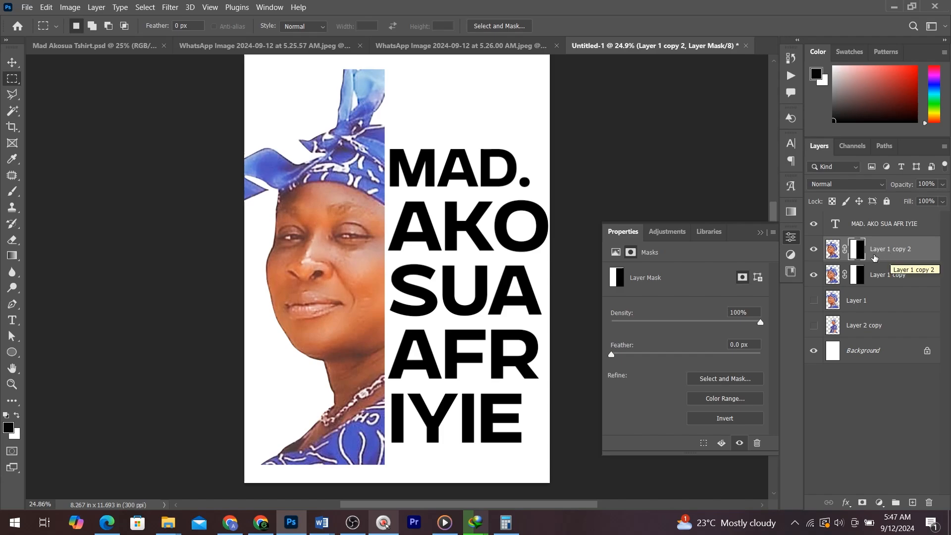
key("ctrl+i")
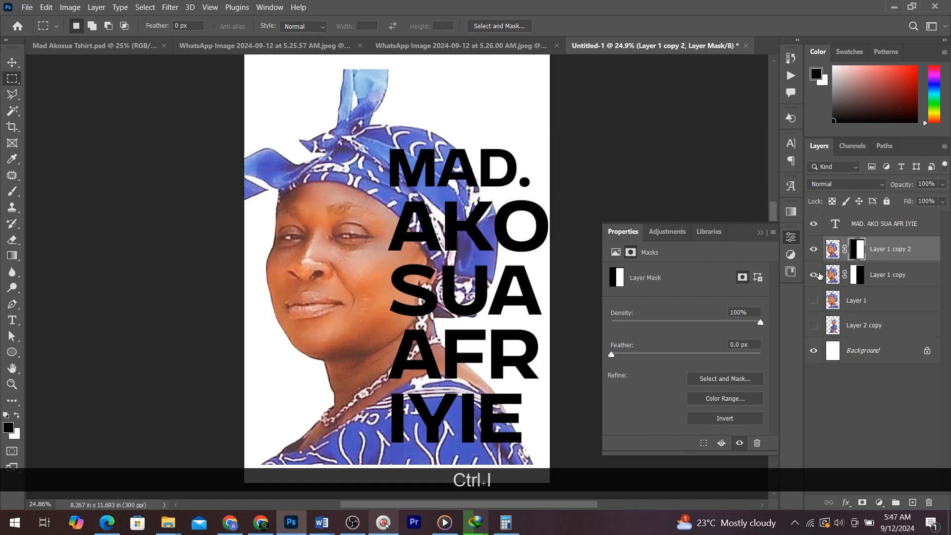
- Move the duplicate portrait above the name text and clip it to the text as a clipping mask
left_click(816, 275)
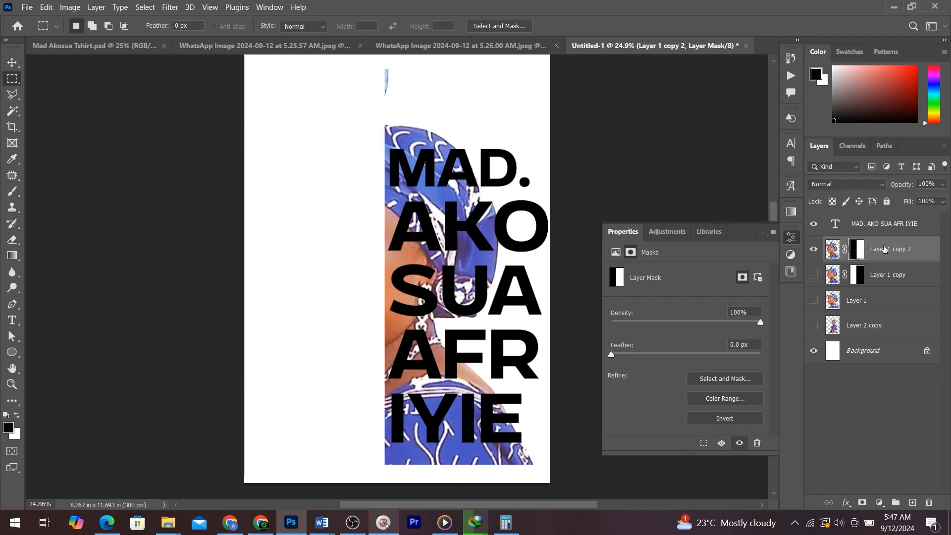
left_click_drag(884, 248, 881, 222)
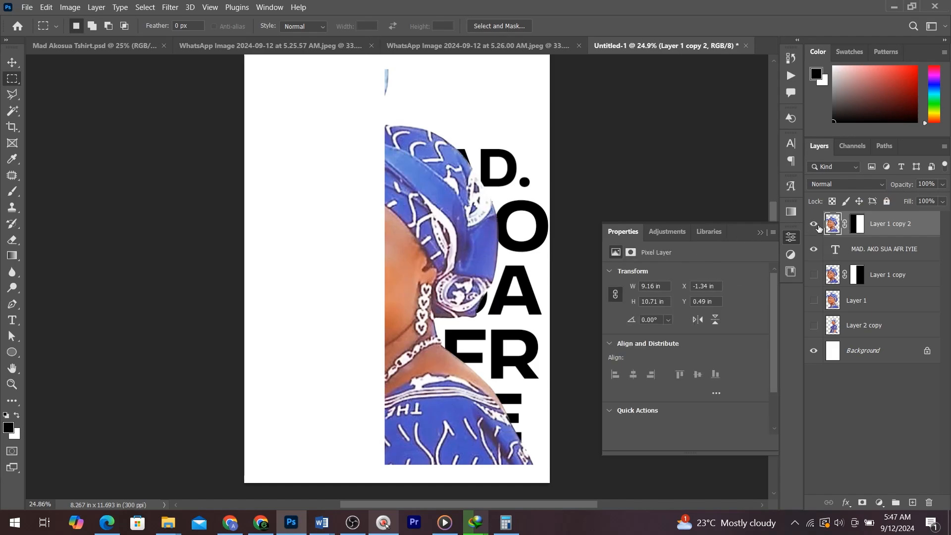
right_click(885, 235)
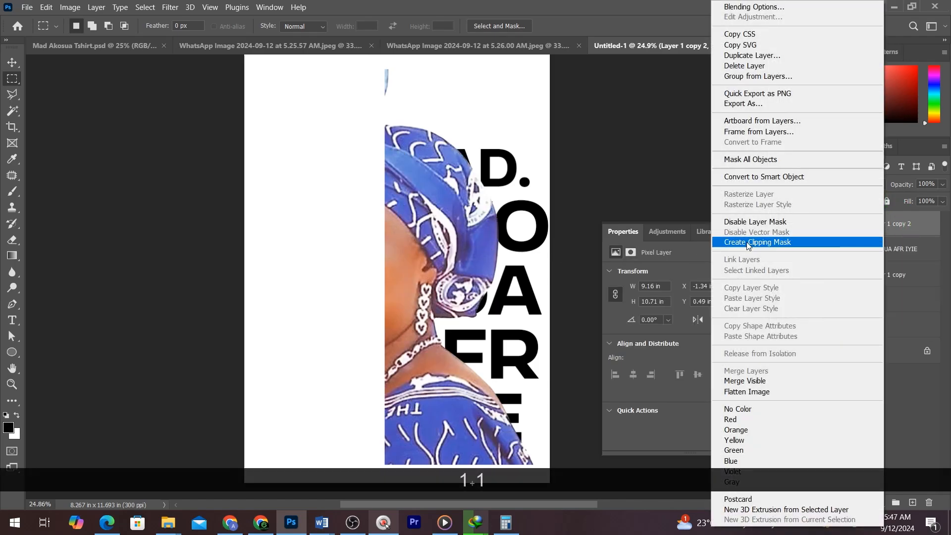
left_click(798, 247)
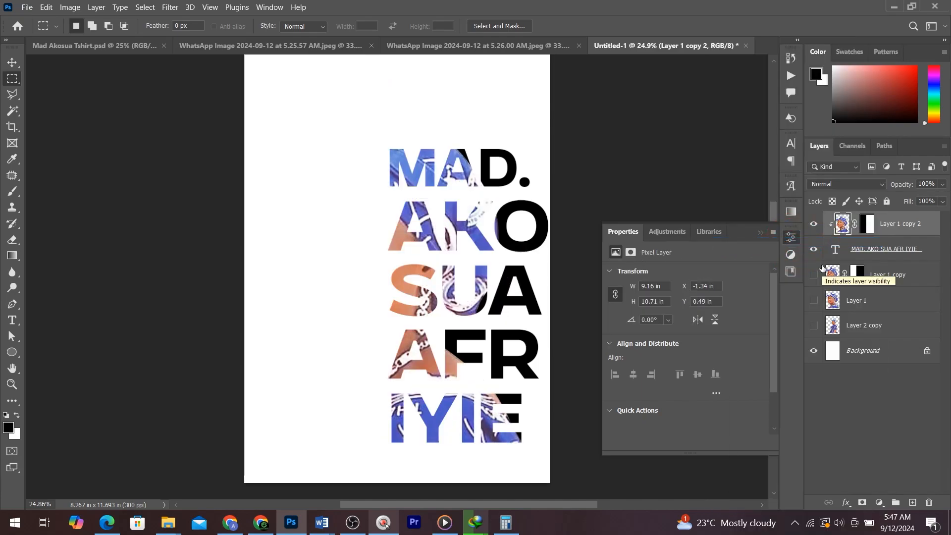
left_click(813, 275)
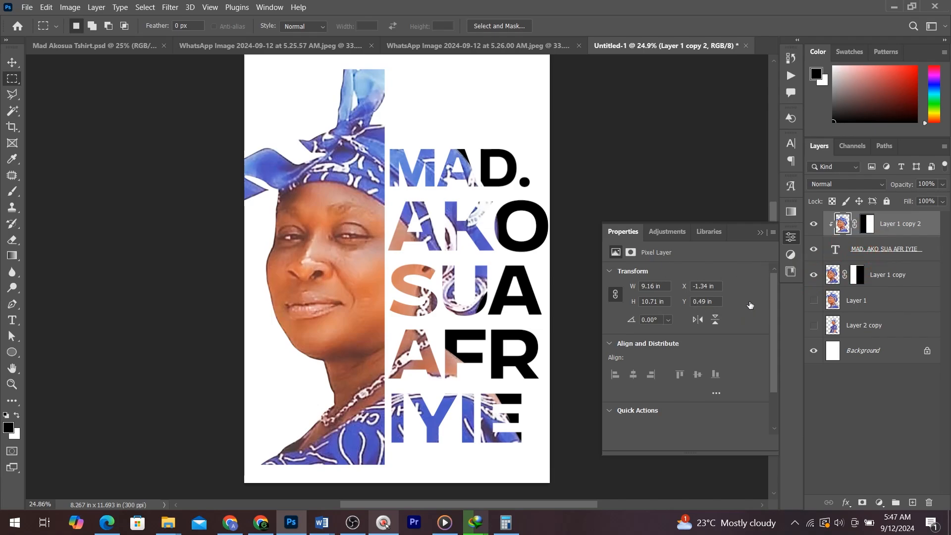
- Set the name text's colour to dark blue #292d7a, sampled from the headscarf
left_click(842, 252)
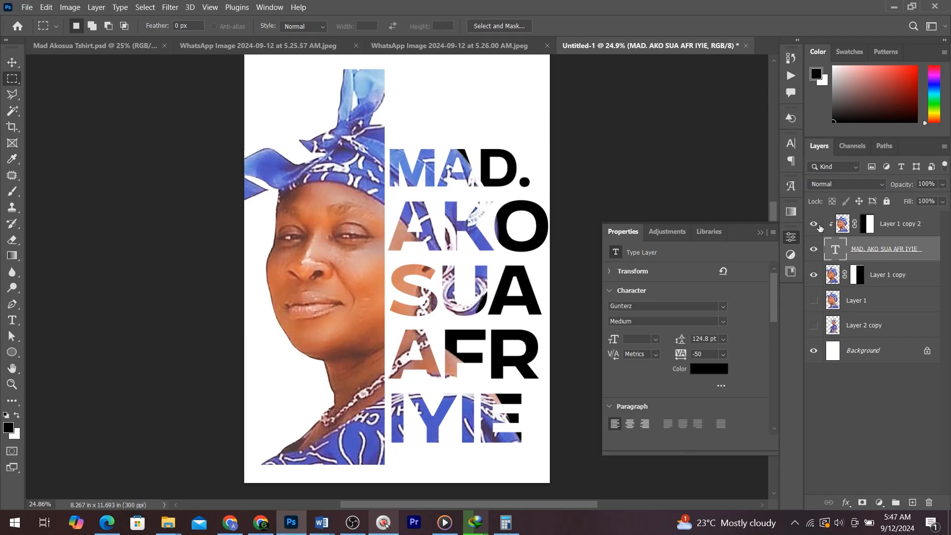
left_click(716, 367)
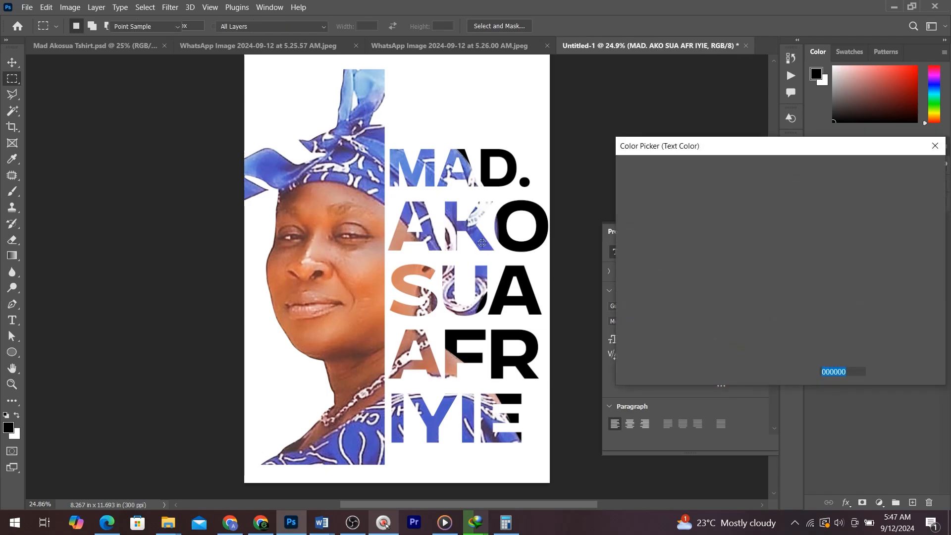
left_click(482, 243)
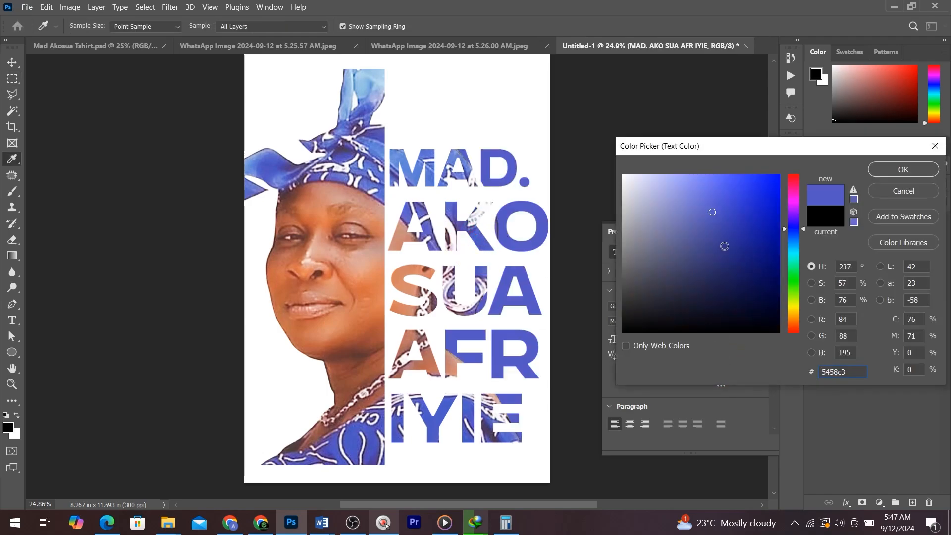
left_click(723, 244)
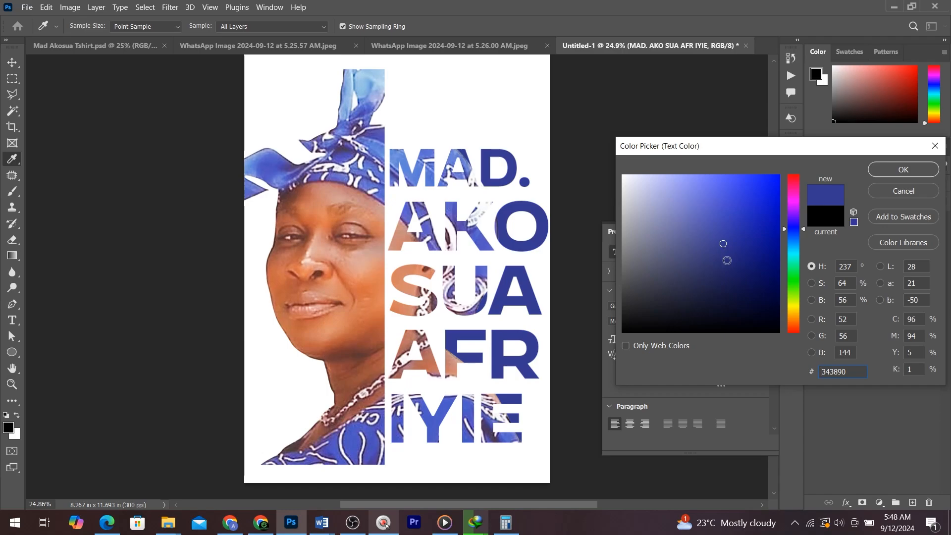
left_click(727, 257)
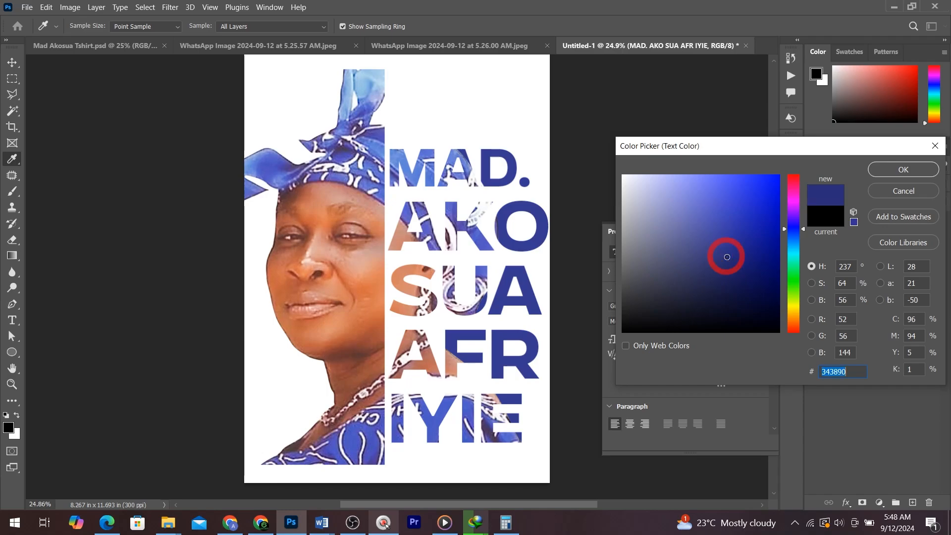
left_click(886, 171)
- Add a black solid colour fill layer just above the background
key("v")
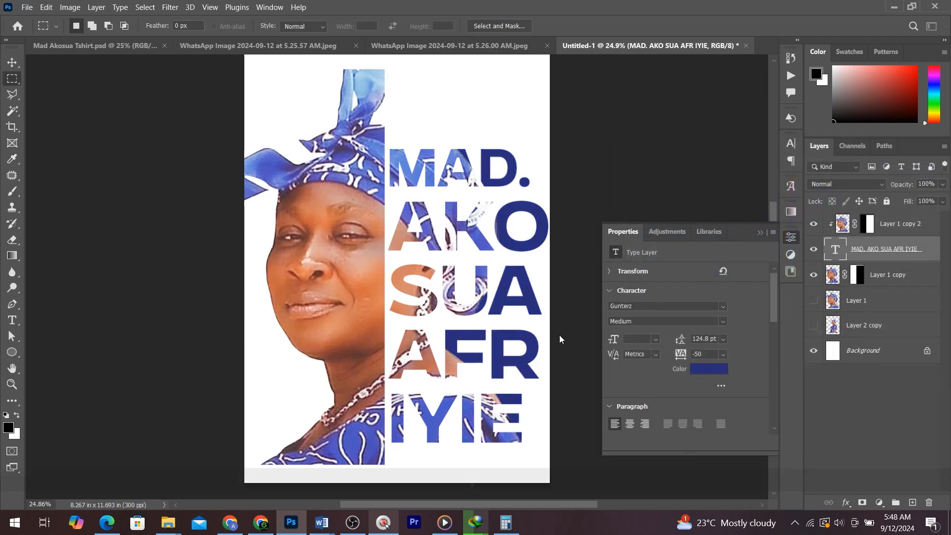
left_click(866, 355)
left_click(879, 502)
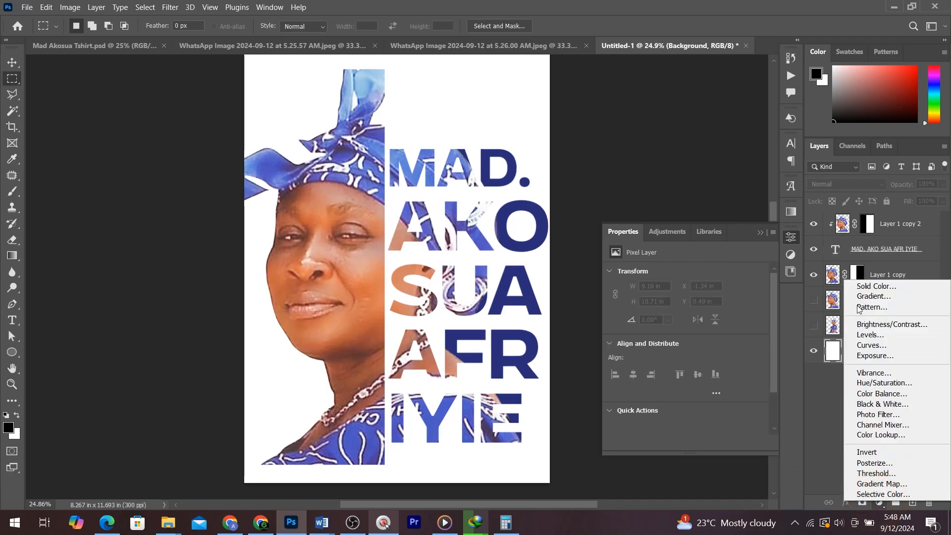
left_click(856, 282)
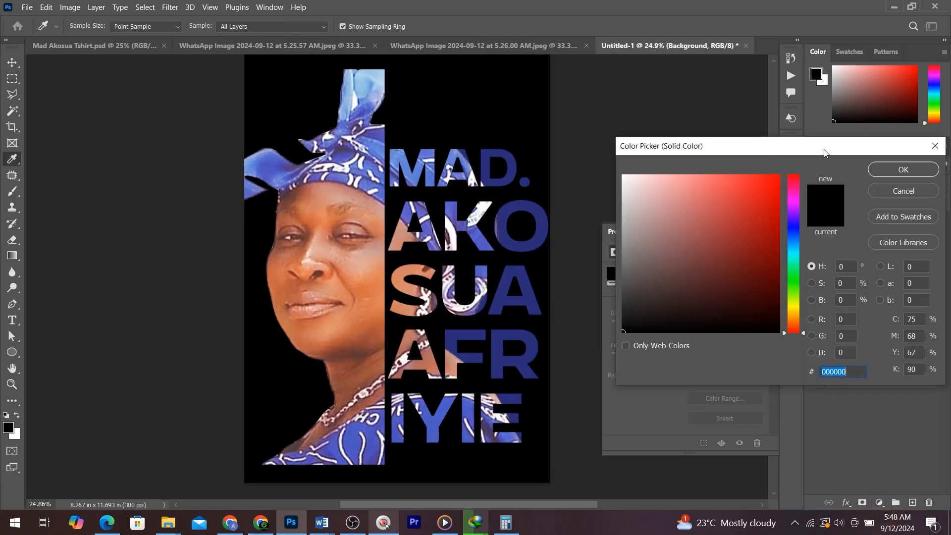
left_click(902, 169)
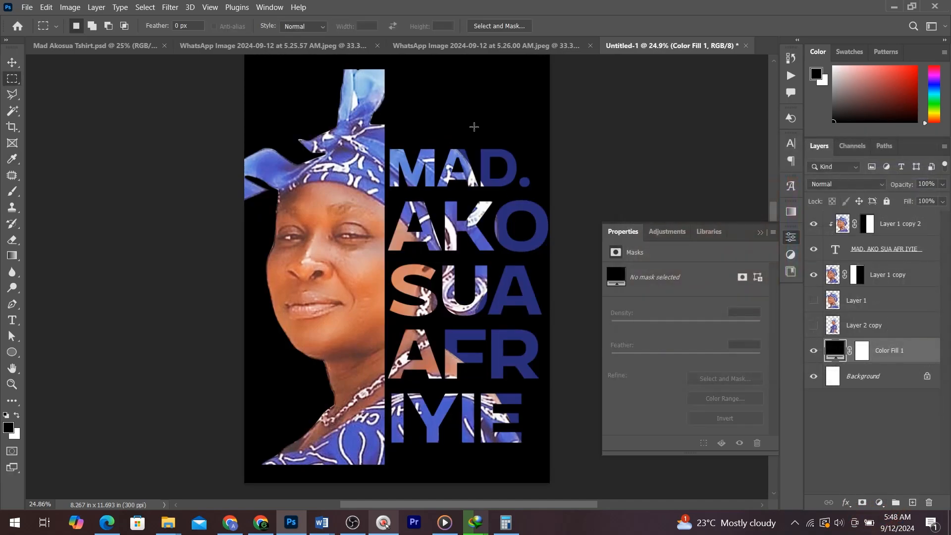
- Add a 10 px white outside stroke effect to the name text layer
key("v")
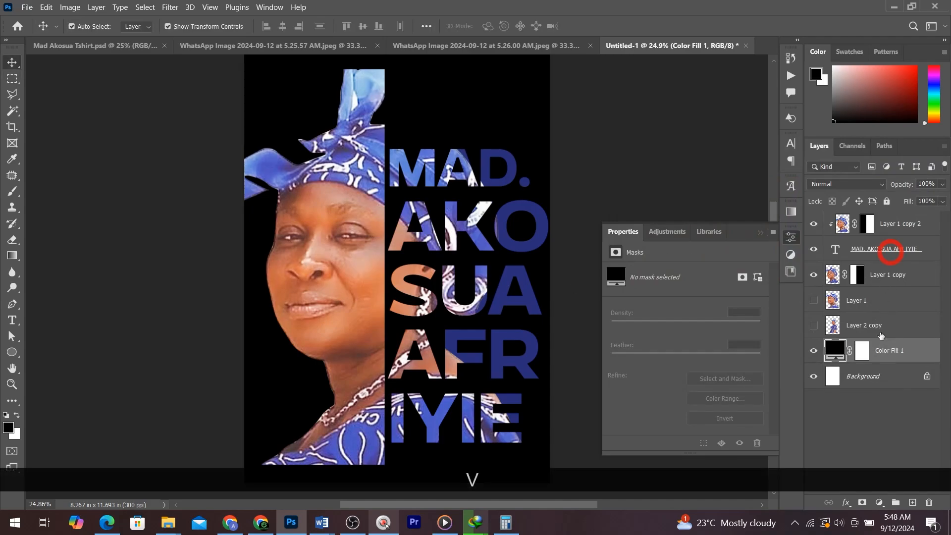
left_click(847, 505)
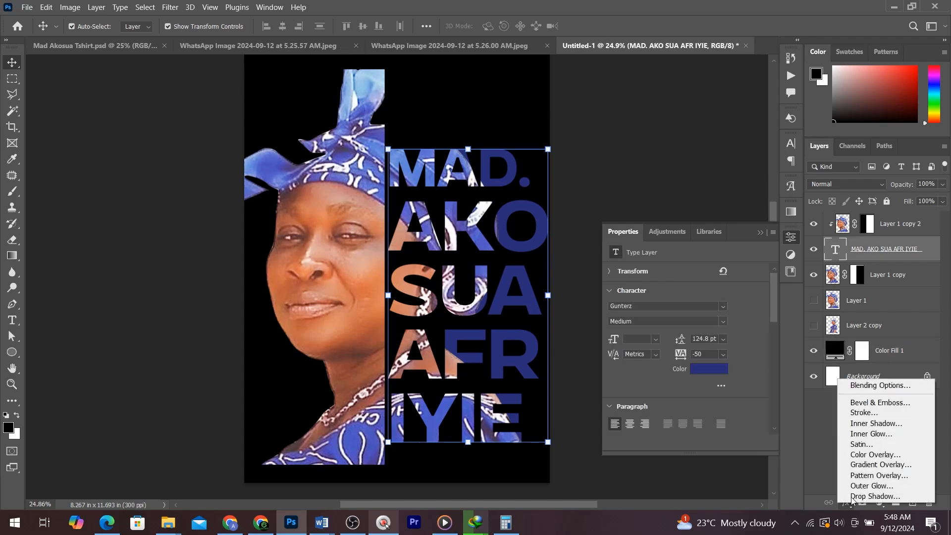
left_click(875, 414)
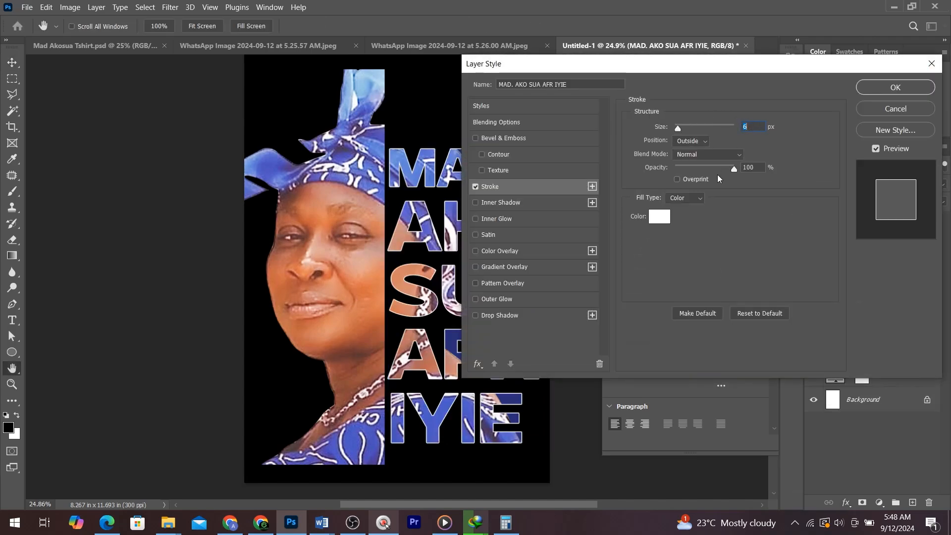
left_click_drag(616, 69, 686, 65)
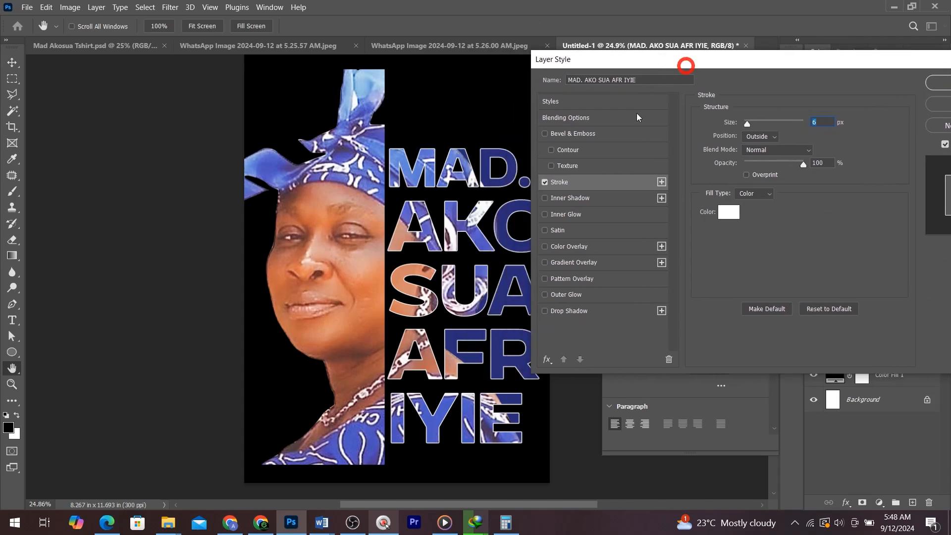
left_click_drag(510, 261, 508, 263)
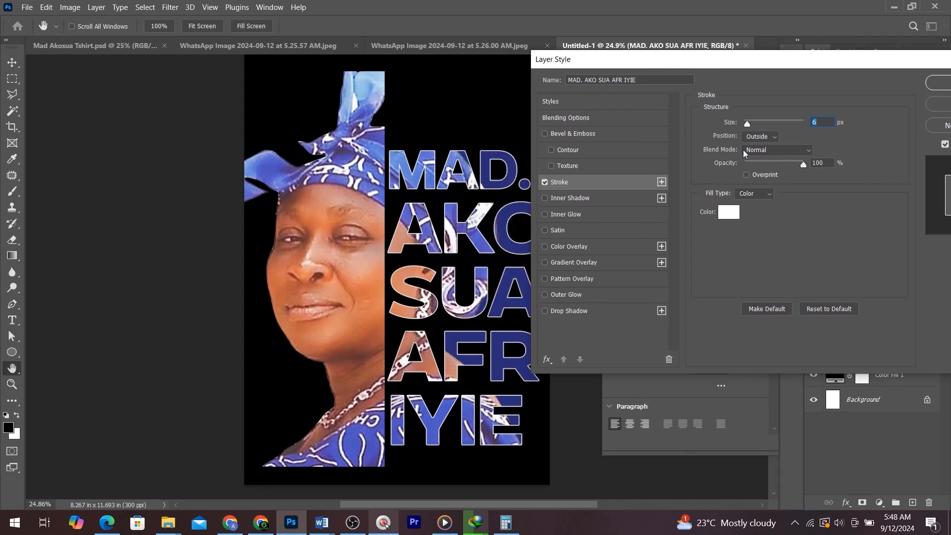
left_click_drag(748, 123, 750, 127)
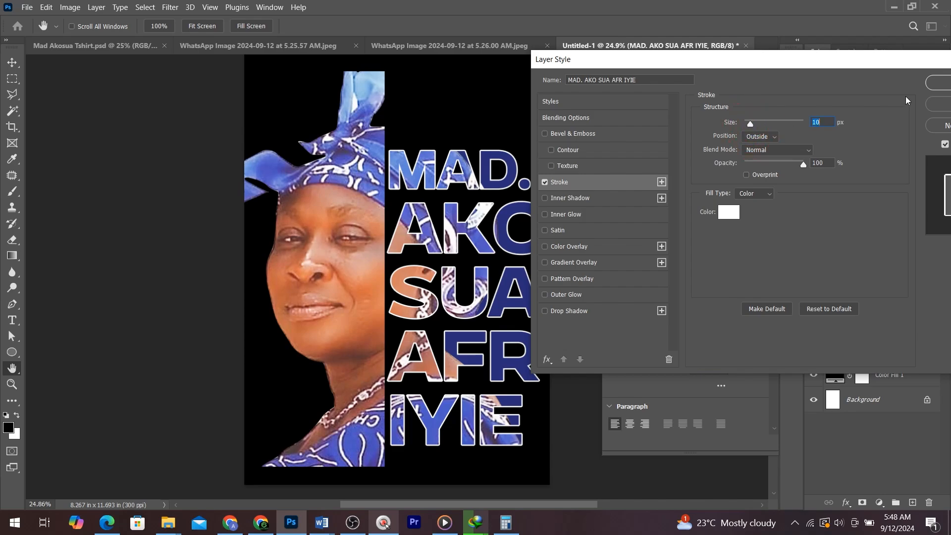
left_click(940, 83)
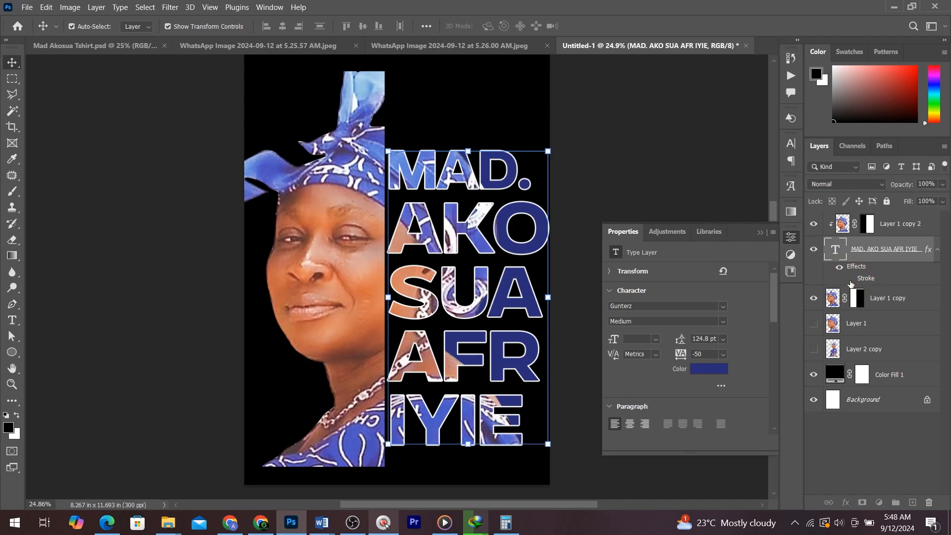
- Toggle the name's stroke effect off and back on to compare
left_click(850, 280)
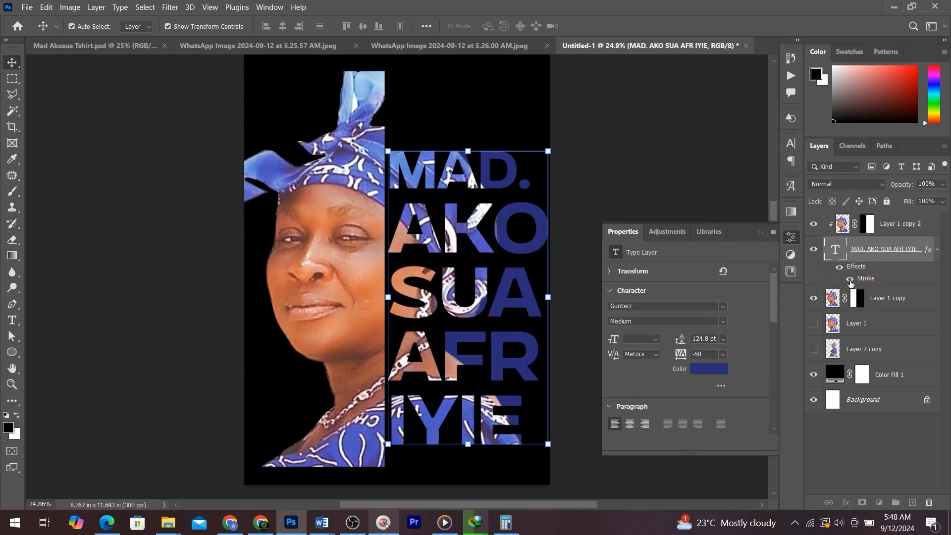
left_click(850, 280)
left_click(638, 168)
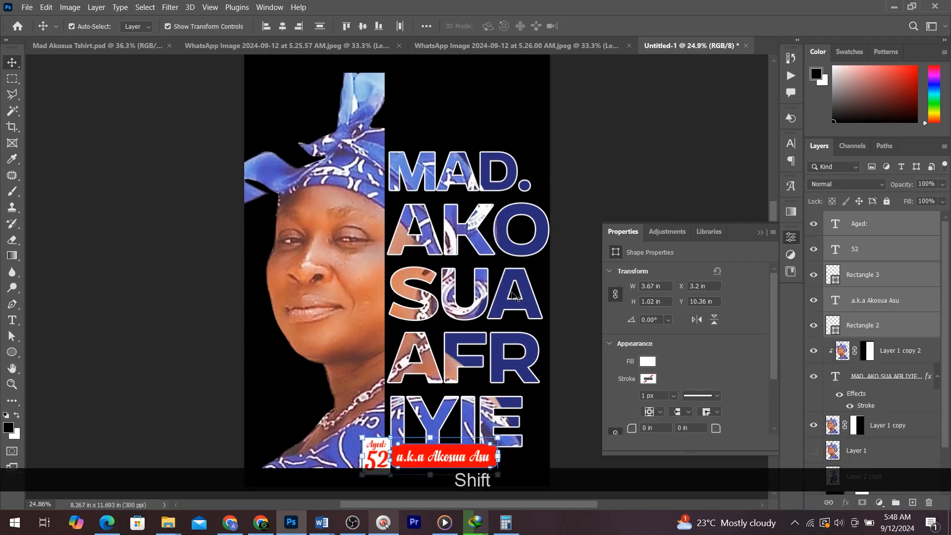
scroll(478, 355, "down", 3)
scroll(478, 355, "up", 3)
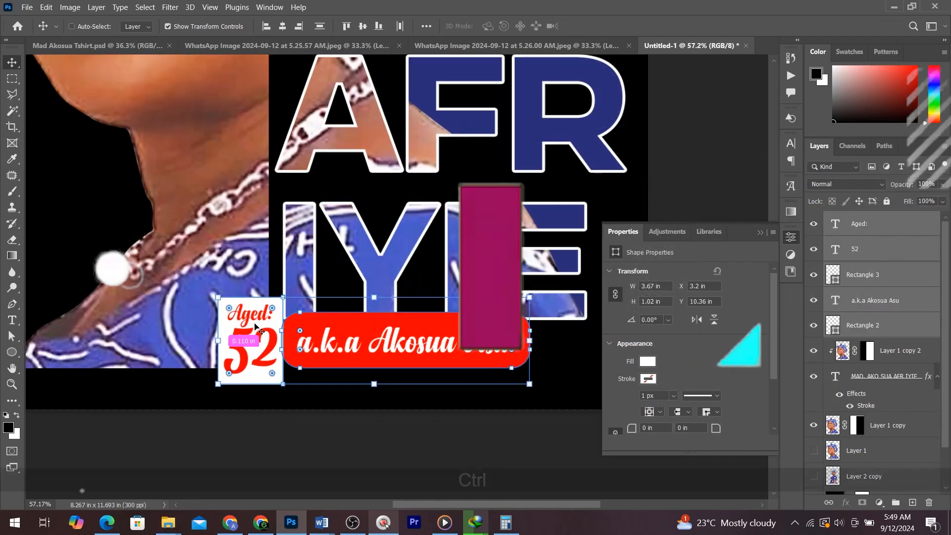
- Scale all the design's layers down to about 90% and reposition them on the page
key("ctrl+0")
scroll(244, 320, "down", 1)
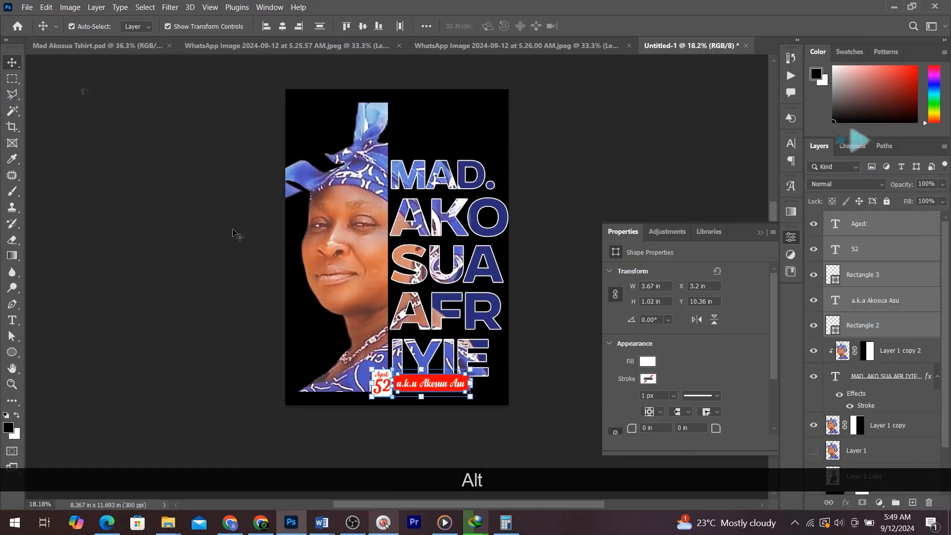
left_click_drag(249, 152, 504, 423)
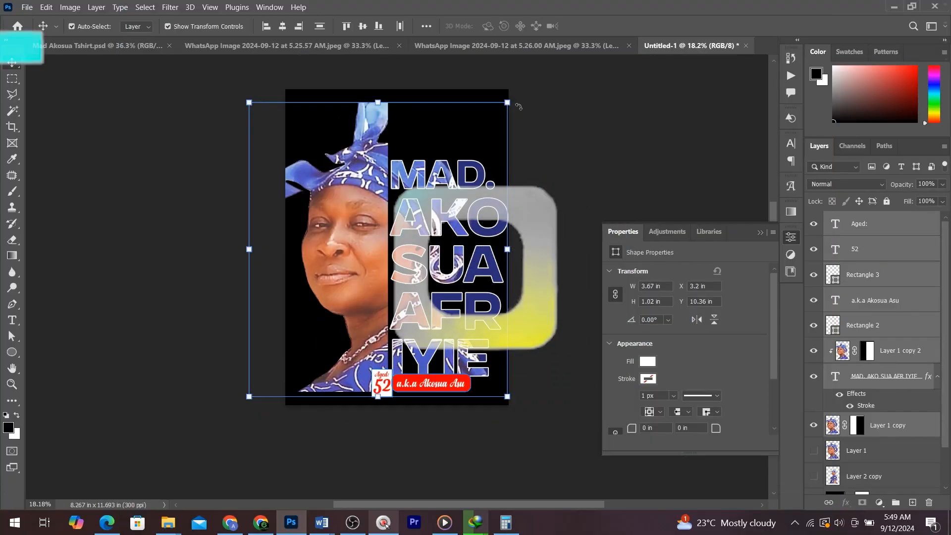
left_click_drag(504, 100, 495, 117)
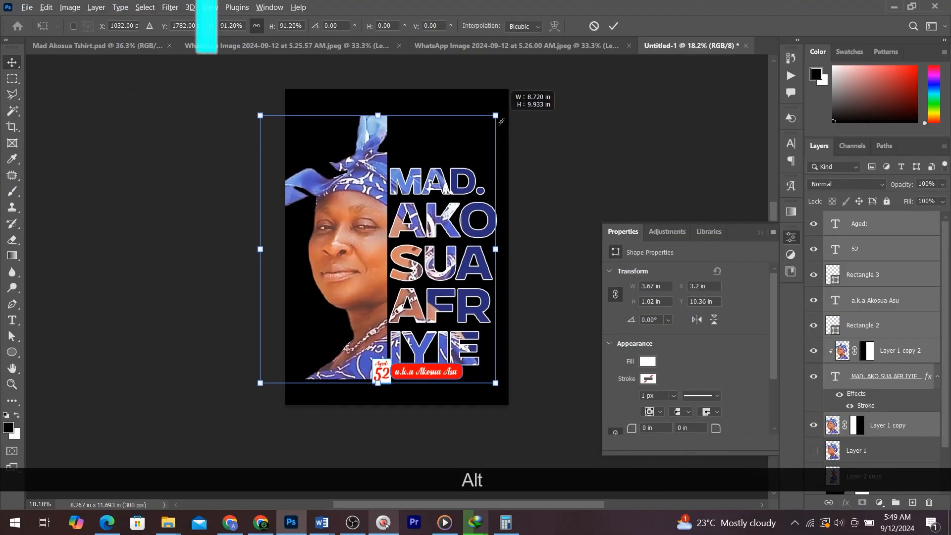
left_click_drag(430, 237, 434, 240)
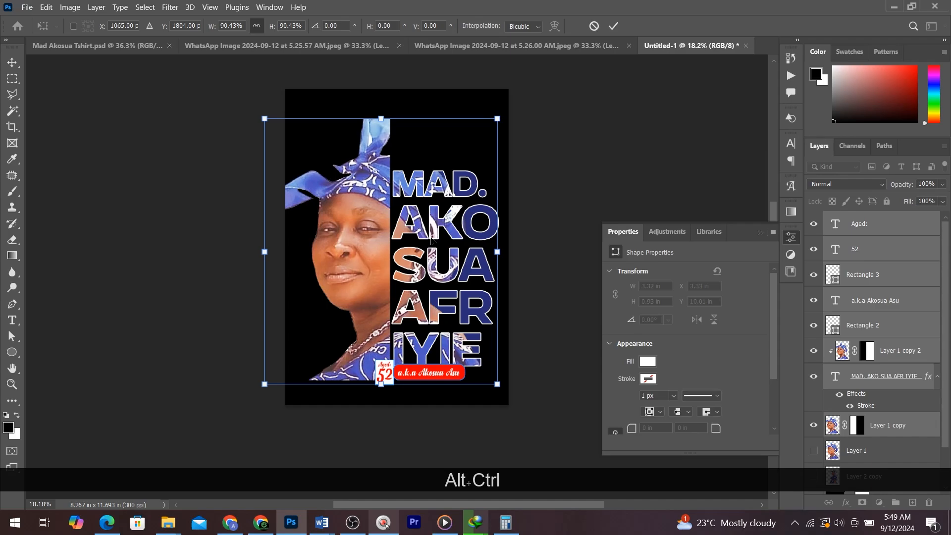
key("Return")
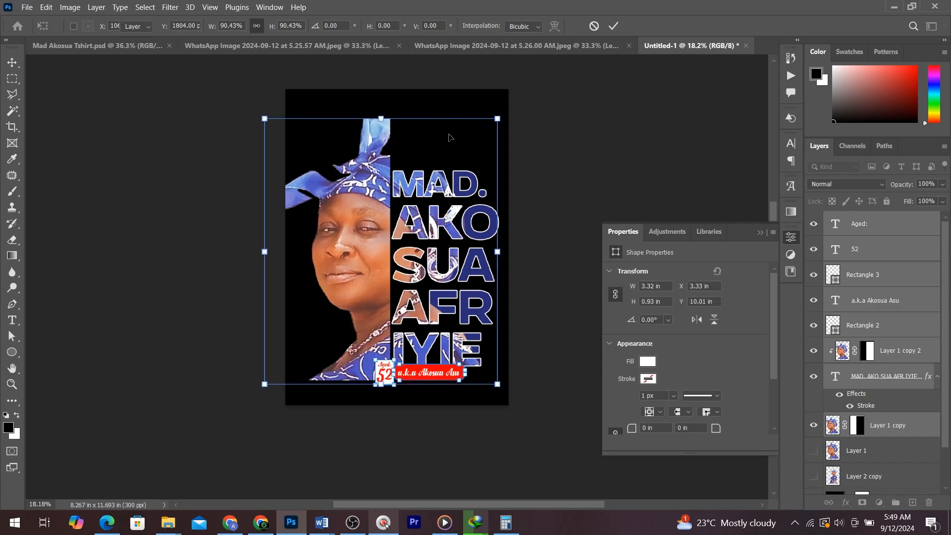
- Add the heading text "Forever In Our Heart" across the top of the page
left_click_drag(440, 144, 440, 231)
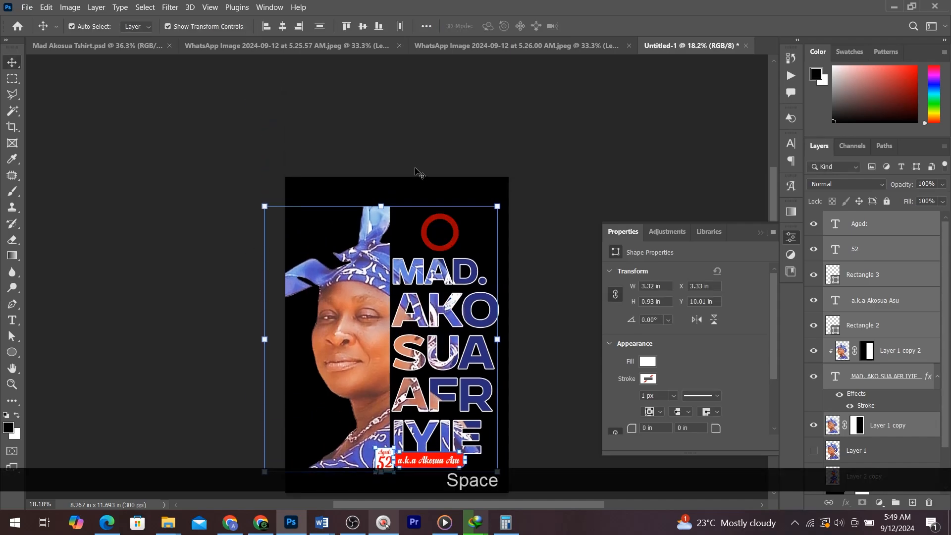
scroll(422, 176, "up", 2)
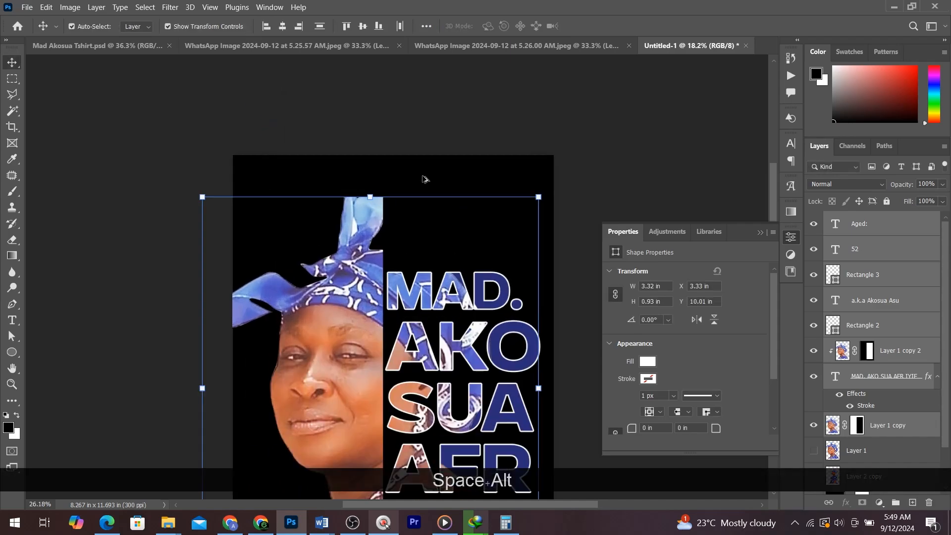
left_click(15, 322)
left_click(273, 201)
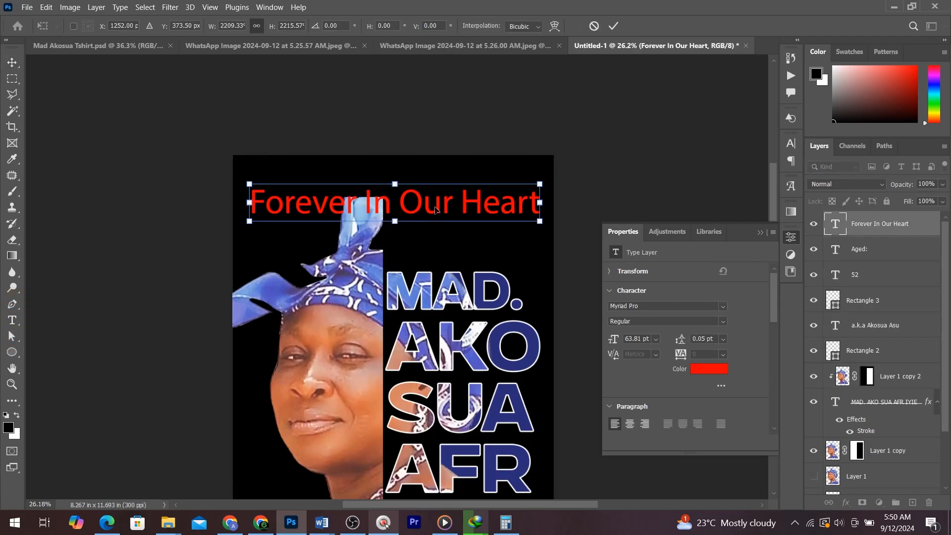
key("Return")
- Set the heading's font to Anydore and nudge it to sit centred above the portrait
left_click(697, 305)
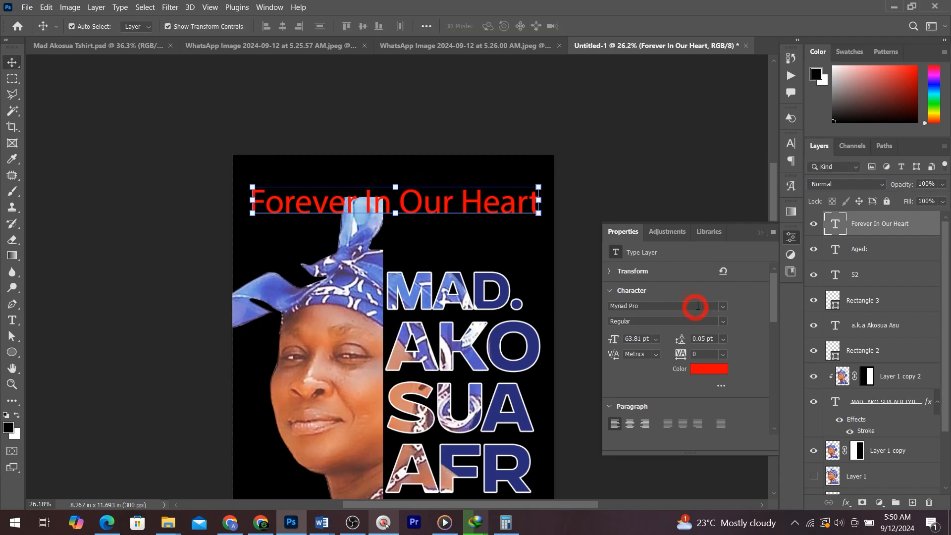
left_click(721, 306)
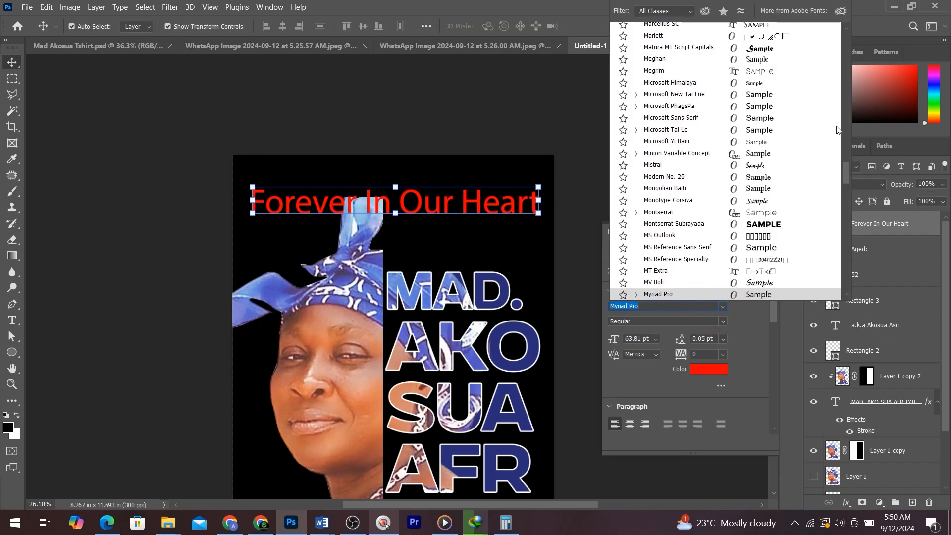
left_click_drag(849, 169, 850, 29)
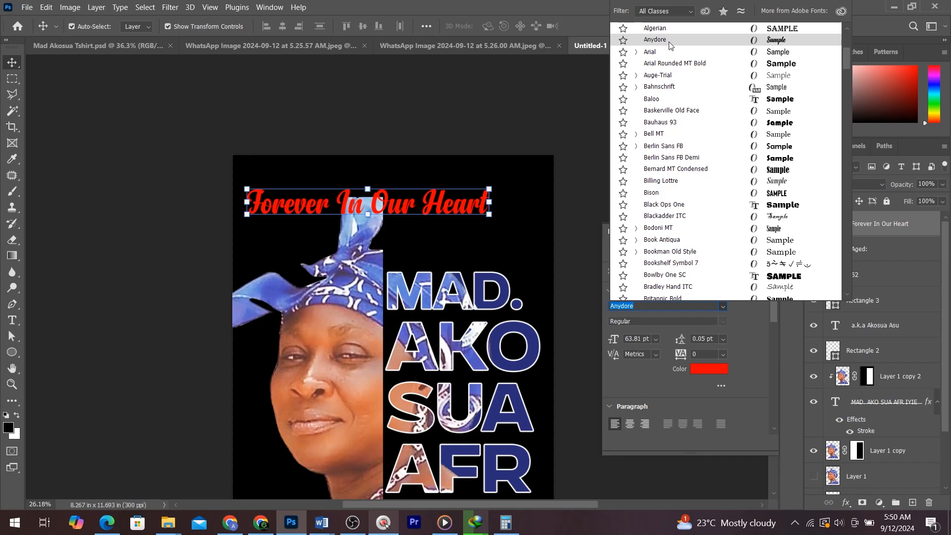
left_click(668, 42)
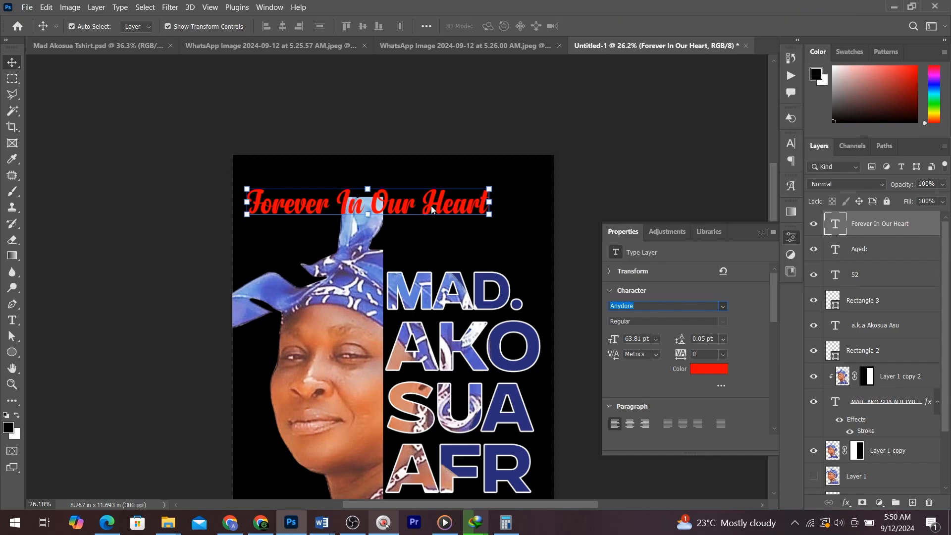
left_click_drag(460, 197, 462, 201)
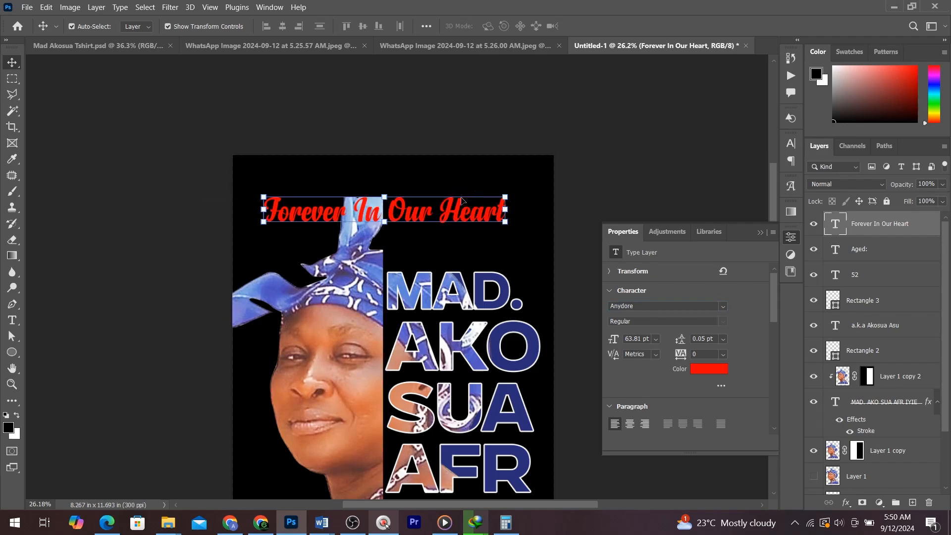
key("ctrl")
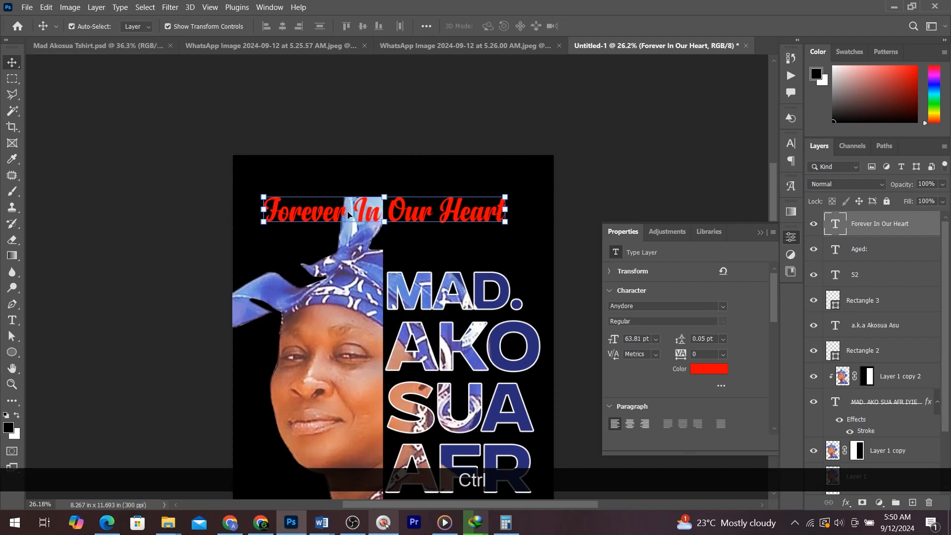
- Warp the heading text with the Arc style at a +37% bend
left_click(120, 8)
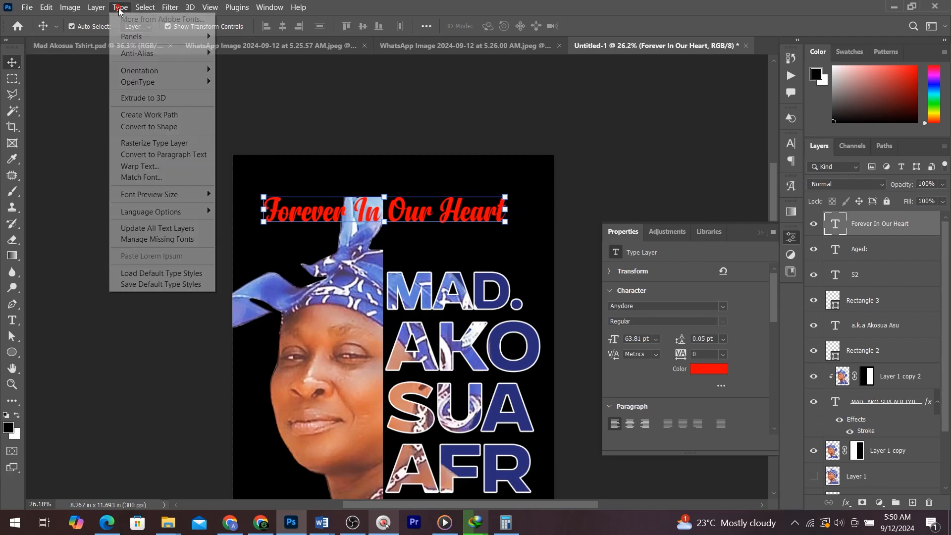
left_click(139, 167)
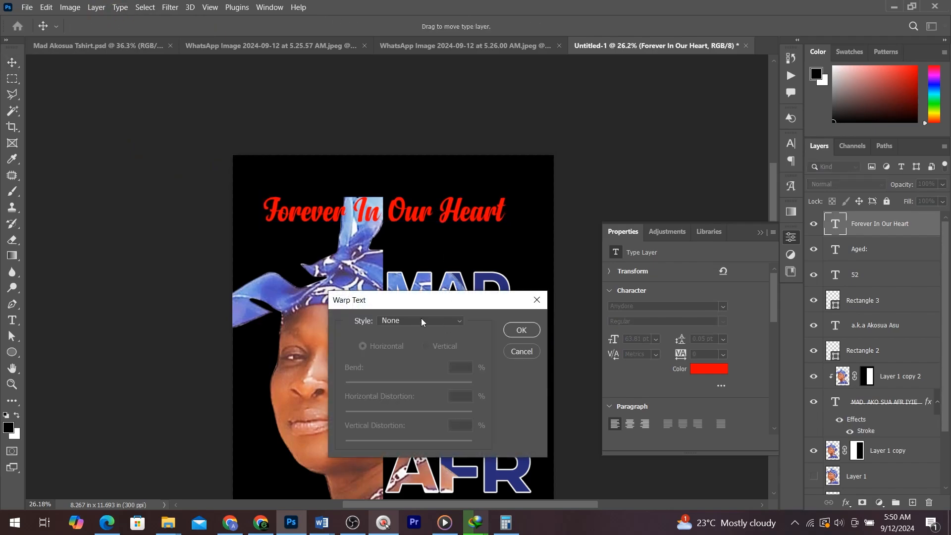
left_click(421, 321)
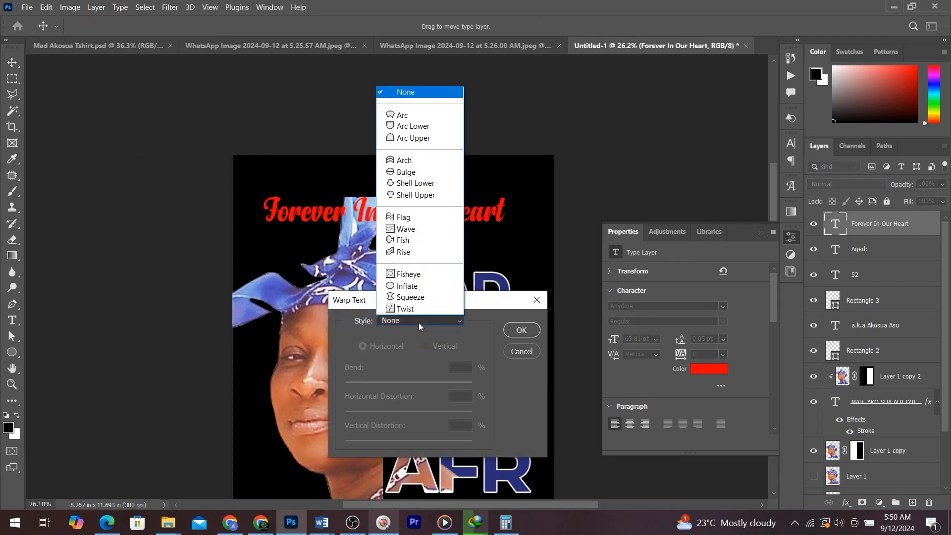
left_click(413, 119)
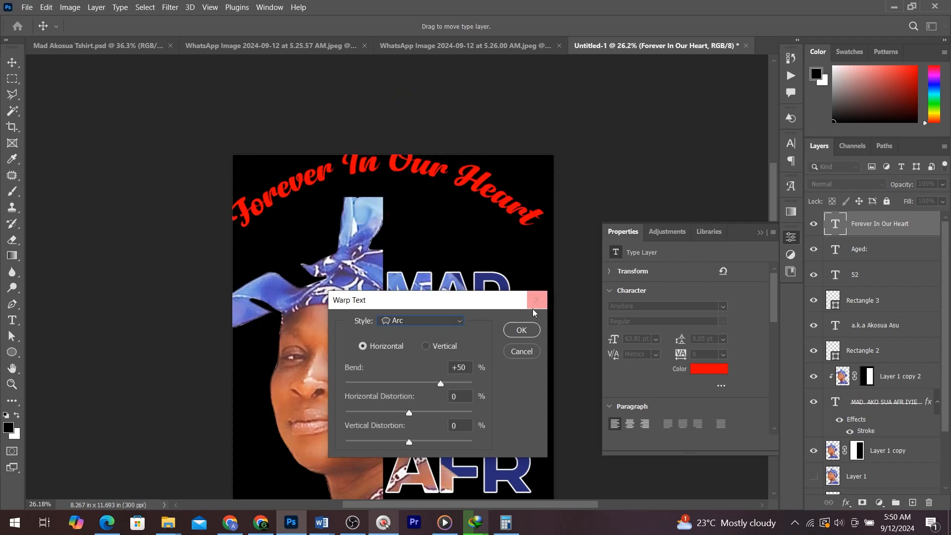
left_click_drag(441, 385, 432, 386)
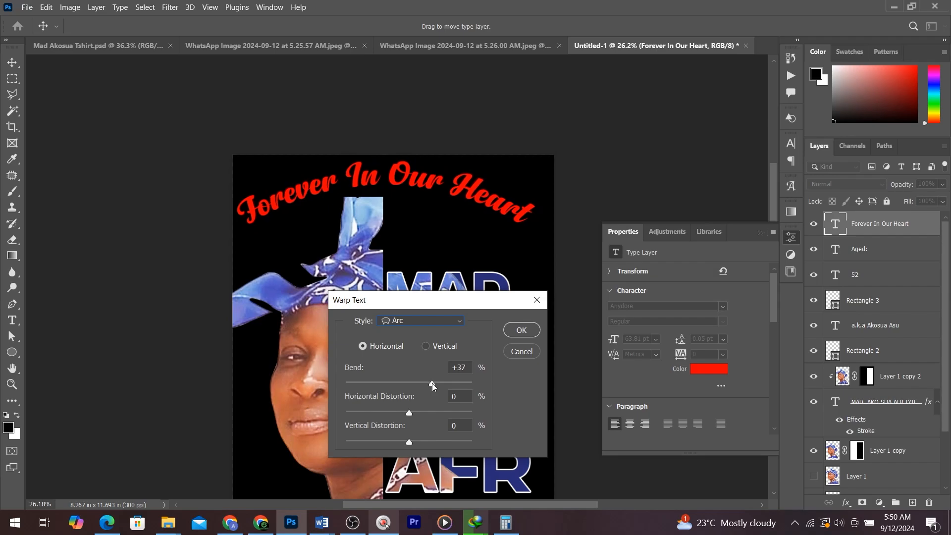
left_click(521, 330)
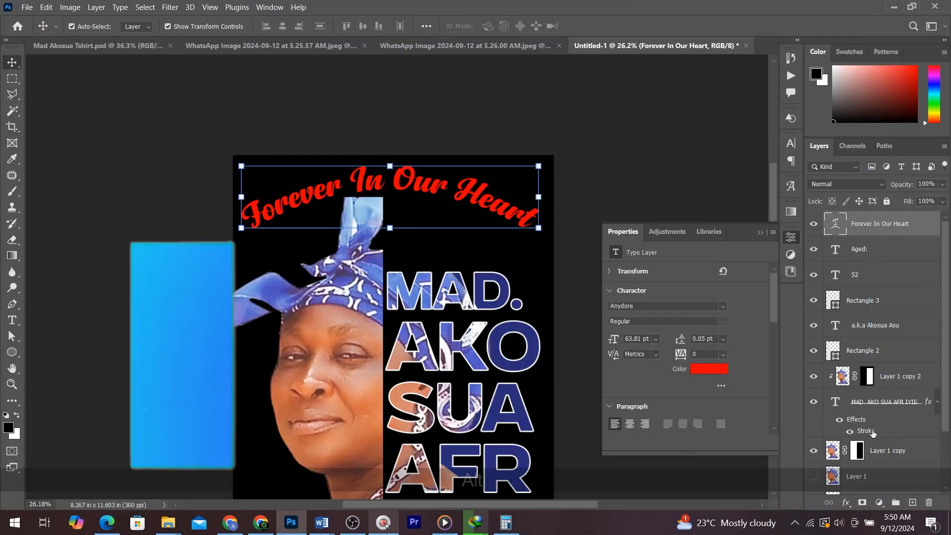
- Copy the name's white stroke effect onto the heading layer and fit the page in view
mouse_move(870, 430)
left_mouse_down()
mouse_move(859, 292)
mouse_move(869, 231)
left_mouse_up()
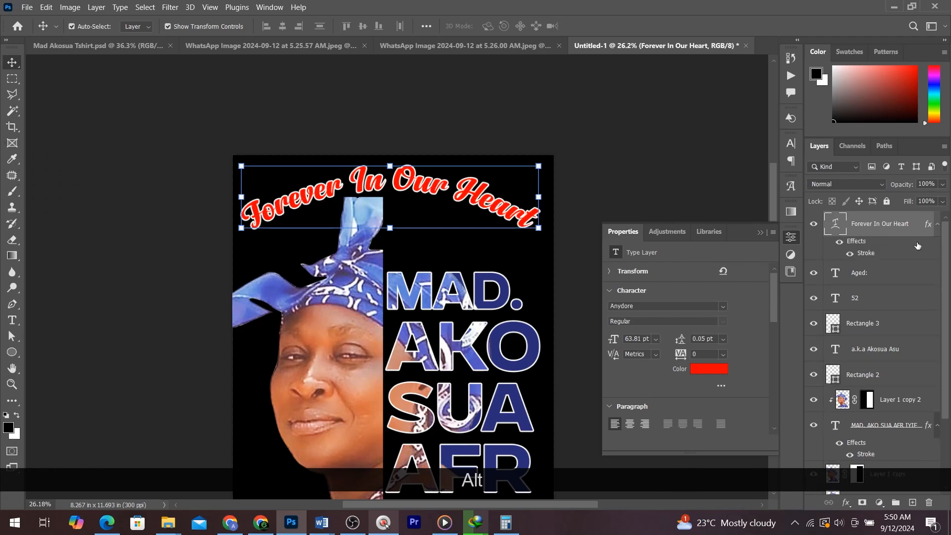
left_click(637, 162)
key("ctrl+0")
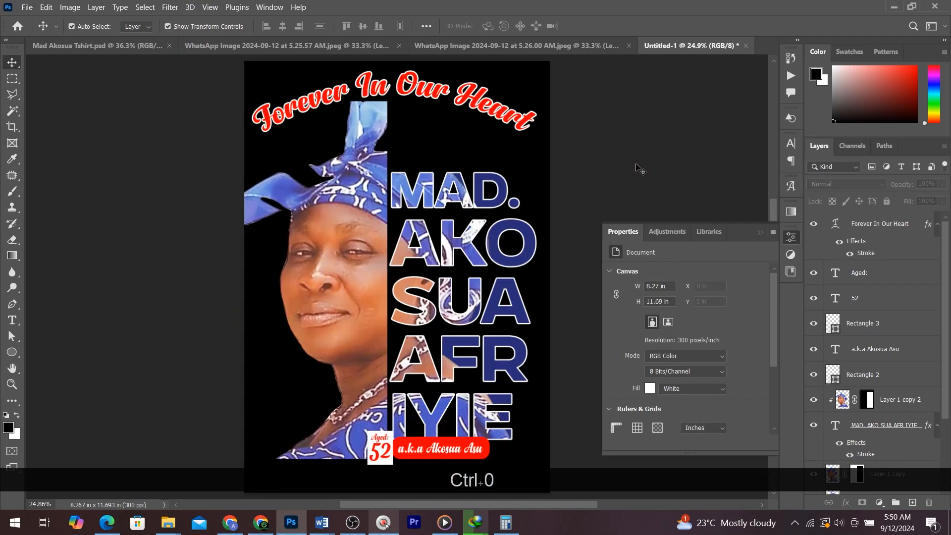
scroll(421, 306, "down", 2)
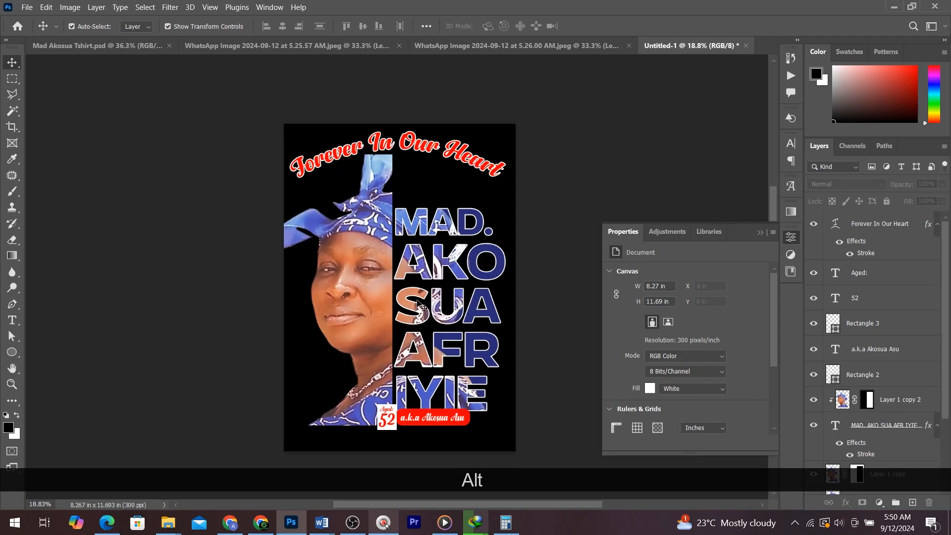
left_click(143, 45)
scroll(396, 293, "down", 2)
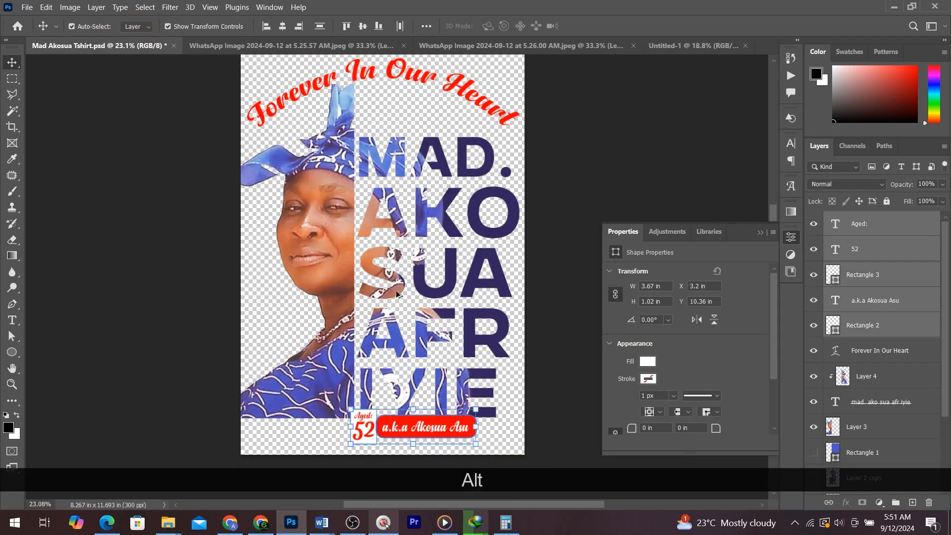
left_click(233, 45)
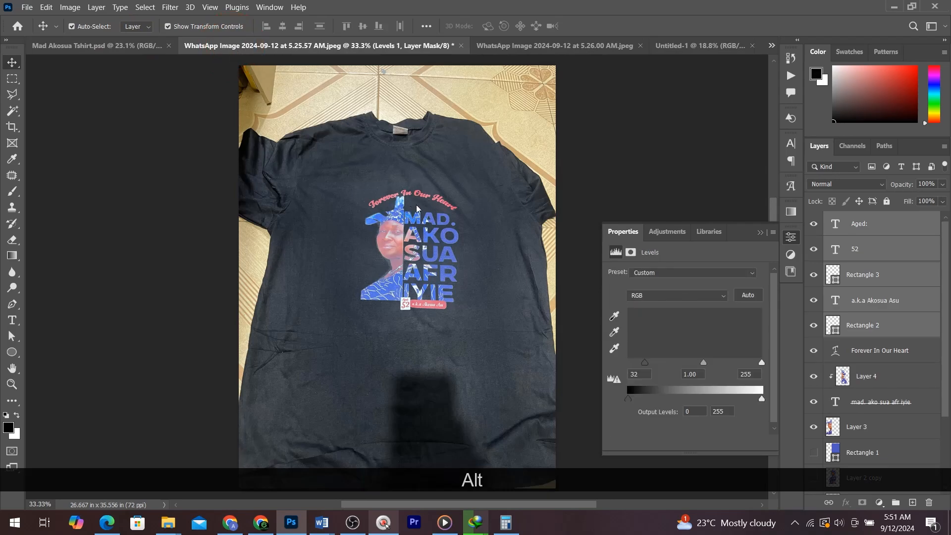
left_click(501, 46)
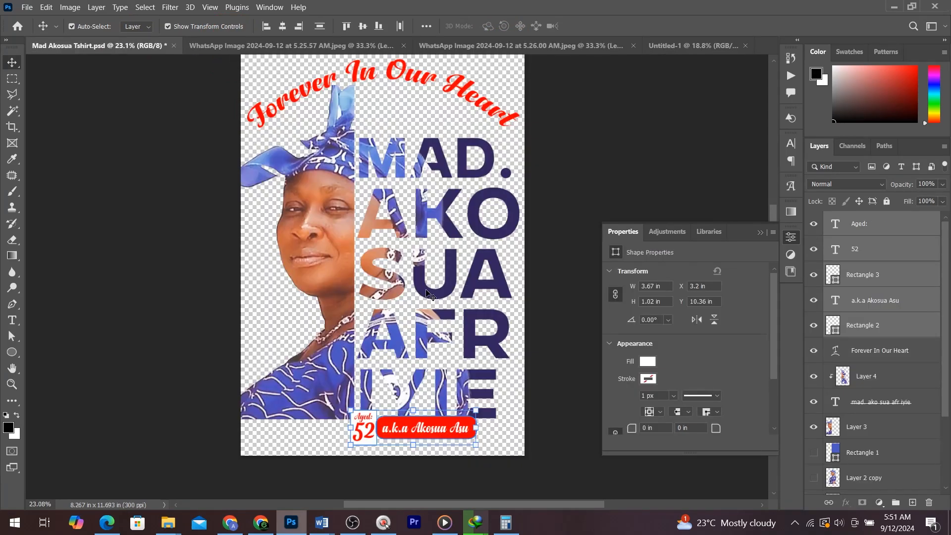
- Switch to Chrome and search "all template paystack" to open the All Template store page
left_click(260, 522)
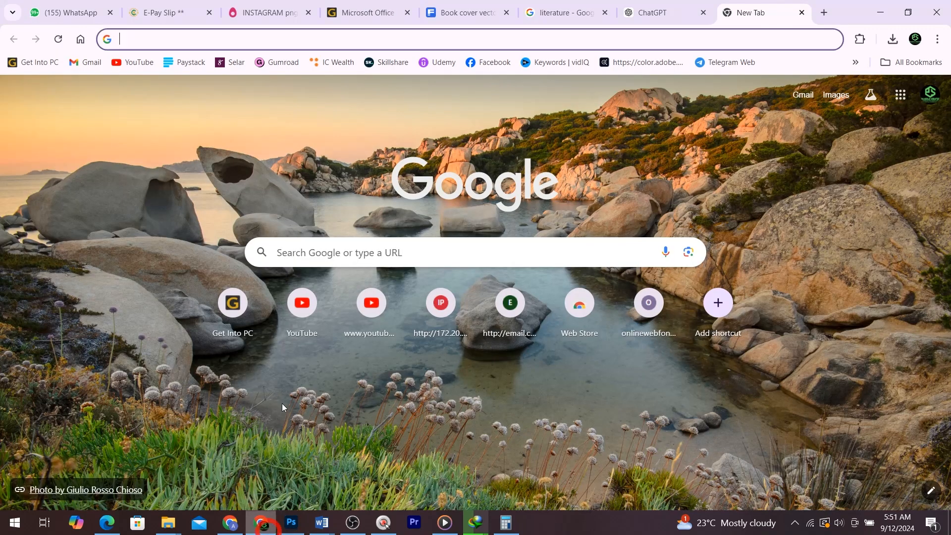
type("all")
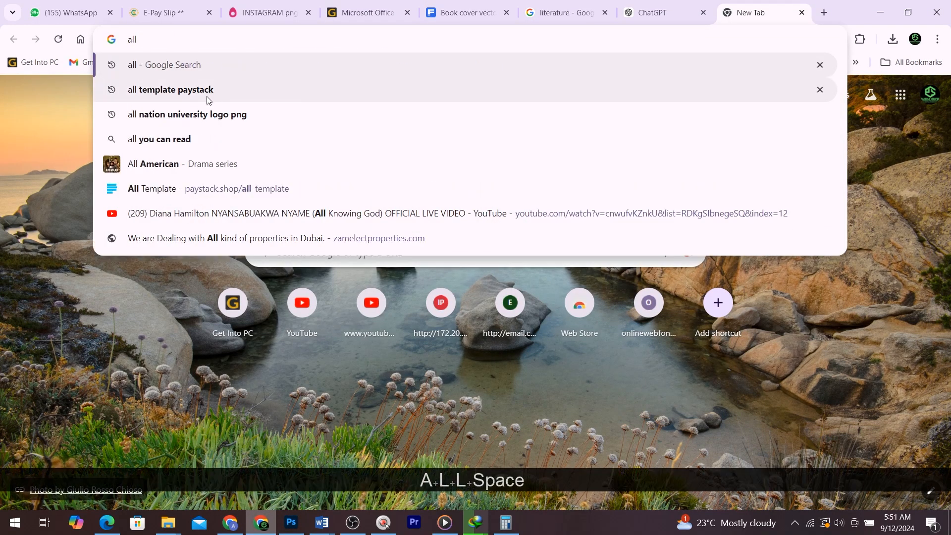
key("ctrl")
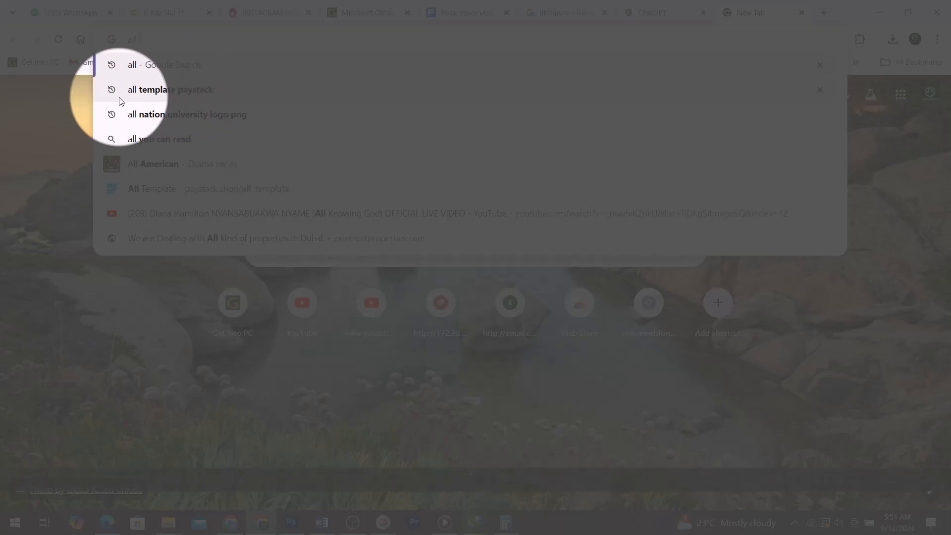
key("ctrl+1")
key("ctrl+1")
key("ctrl+grave")
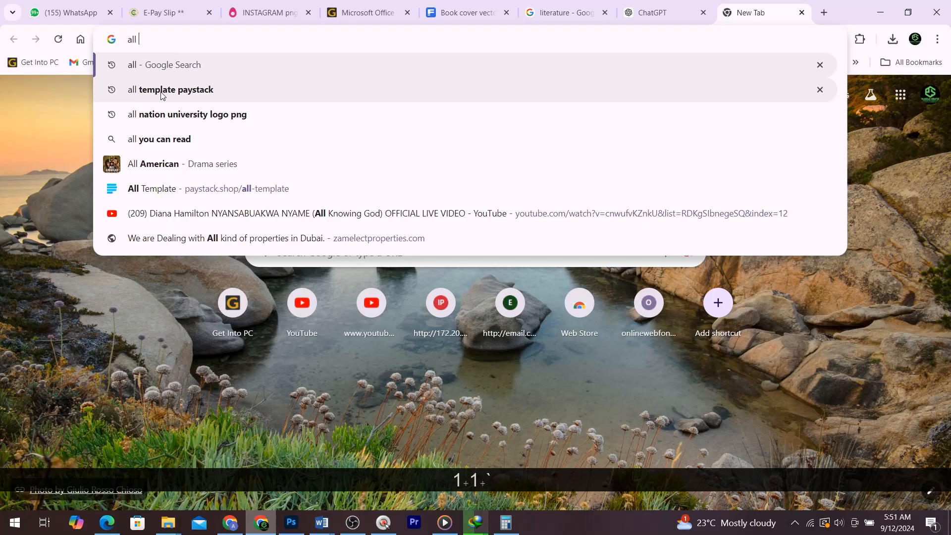
key("ctrl+1")
key("ctrl+1")
left_click(184, 91)
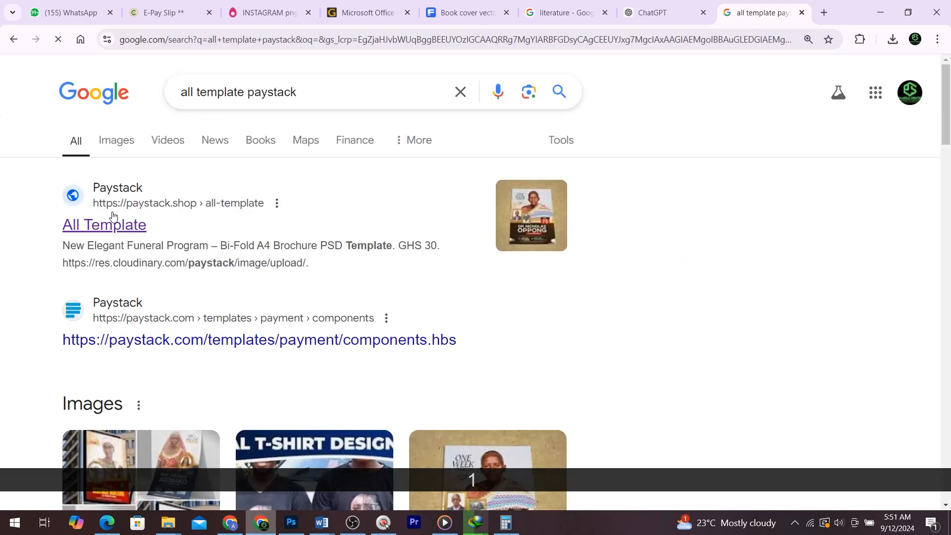
key("ctrl+1")
key("ctrl+1")
left_click(122, 193)
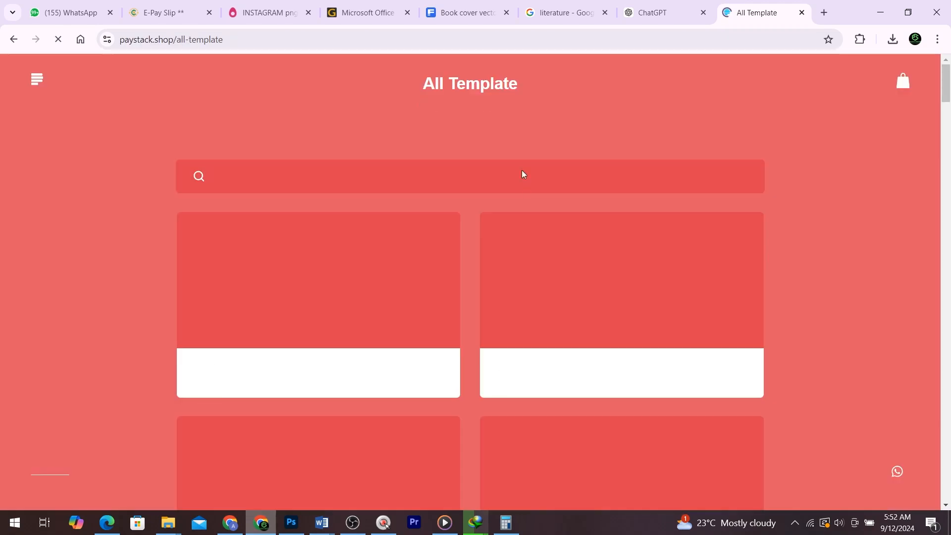
- Browse the store's template listings, then return to Photoshop
left_click(291, 523)
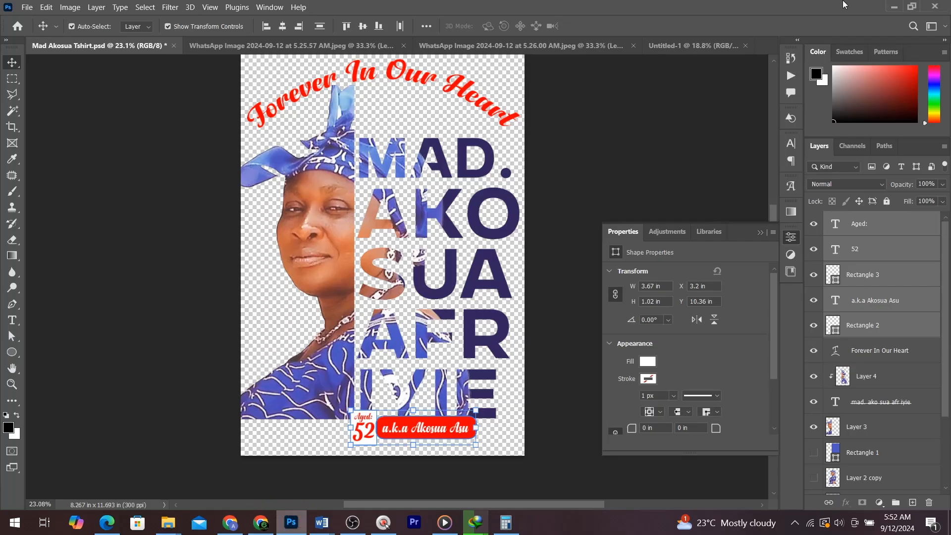
left_click(897, 9)
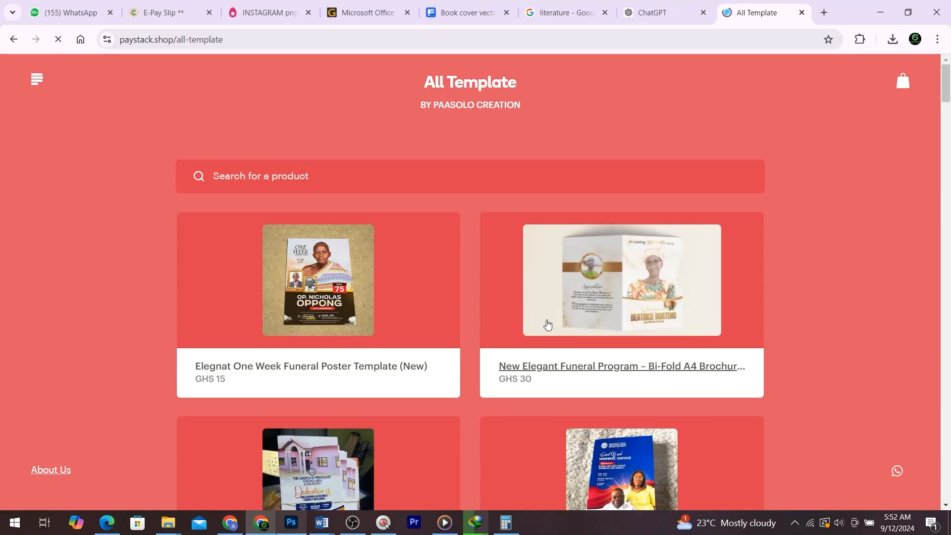
scroll(590, 314, "down", 1)
scroll(607, 370, "down", 2)
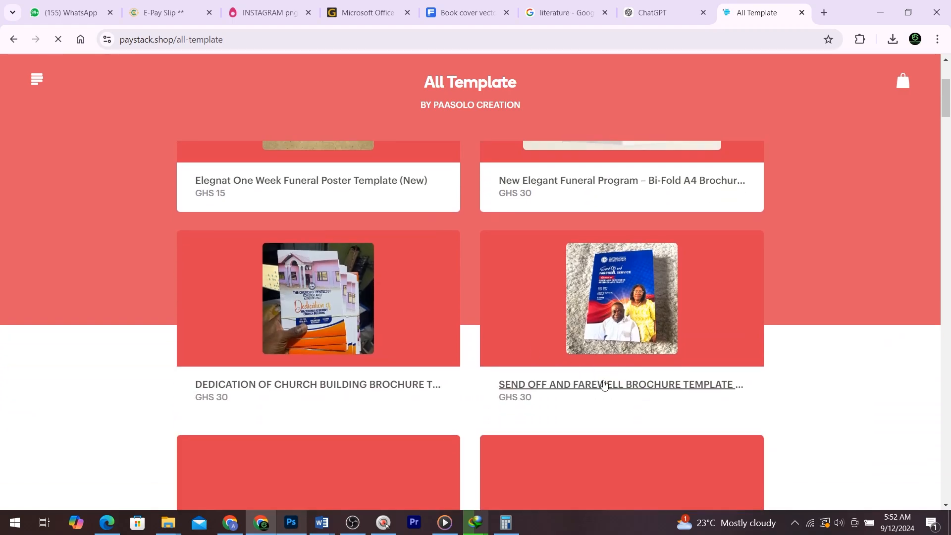
scroll(604, 384, "down", 1)
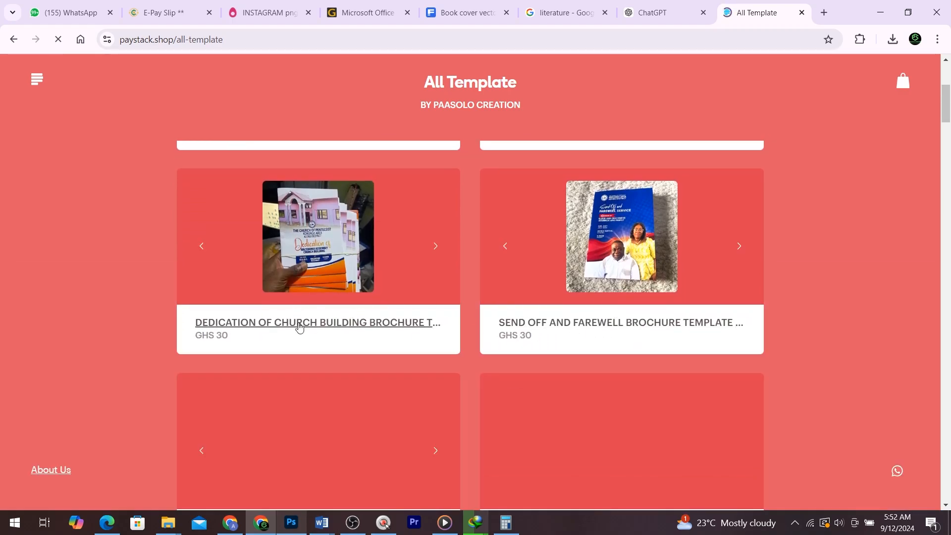
scroll(347, 279, "down", 3)
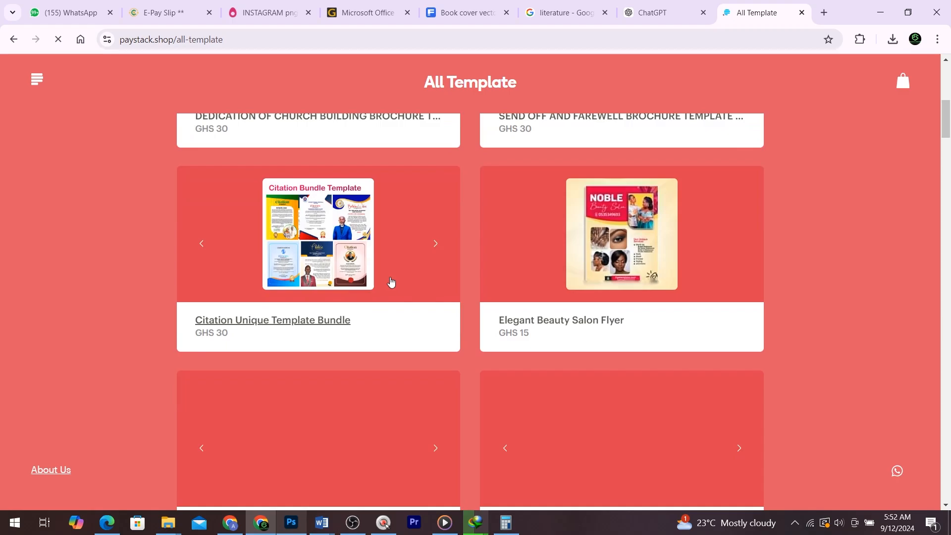
scroll(503, 324, "down", 3)
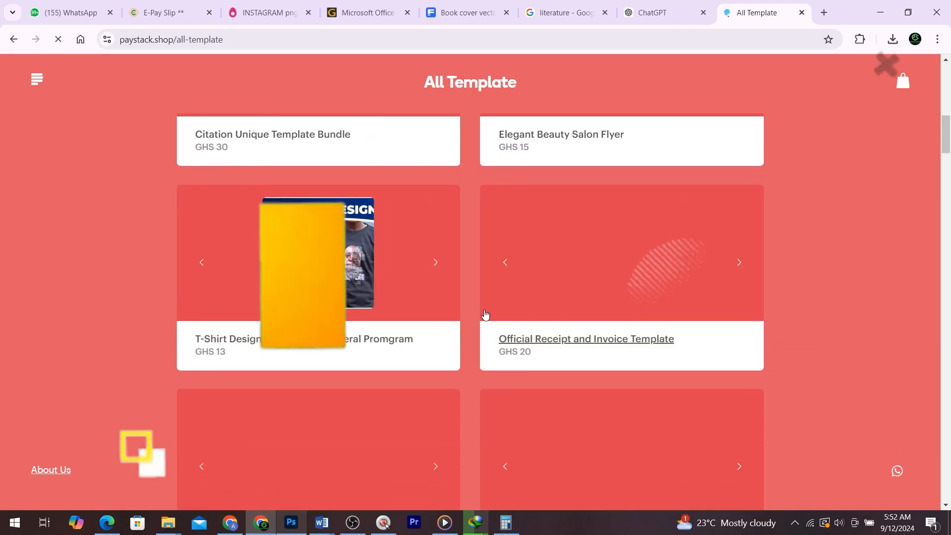
scroll(484, 314, "down", 2)
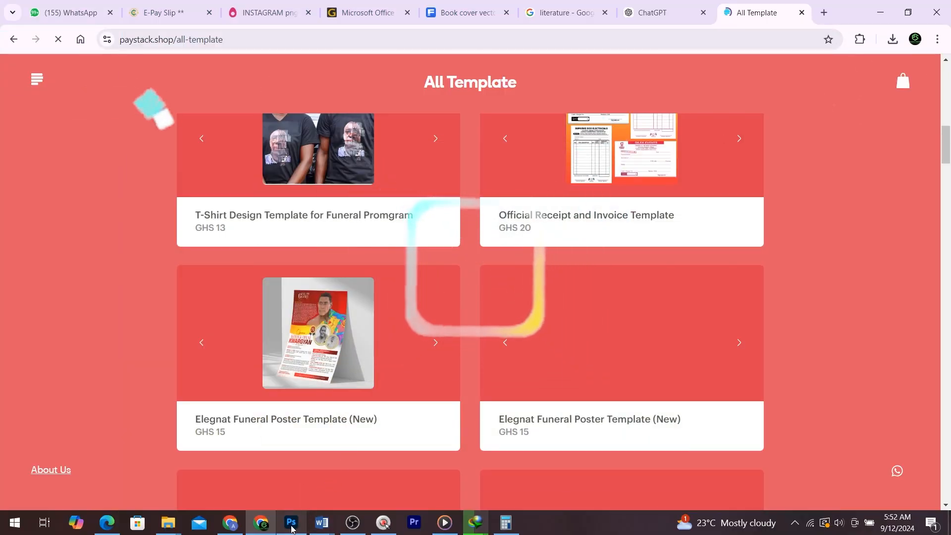
left_click(292, 526)
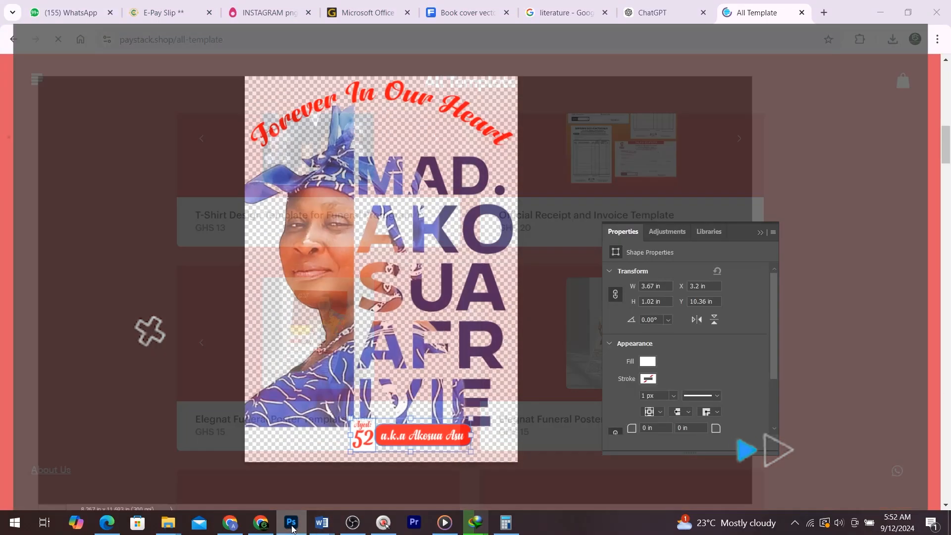